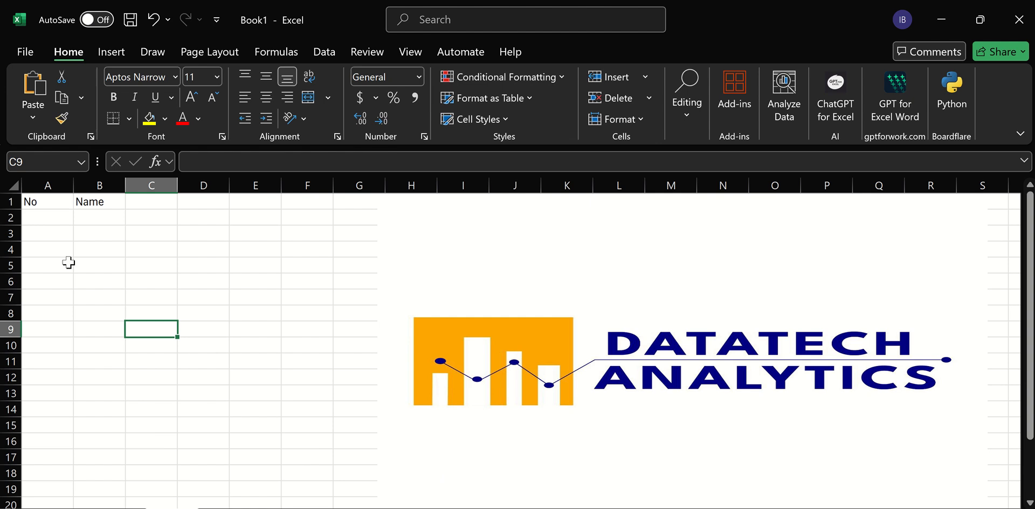
Enter a formula in B2 that references all of column A on Sheet1.
left_click(94, 216)
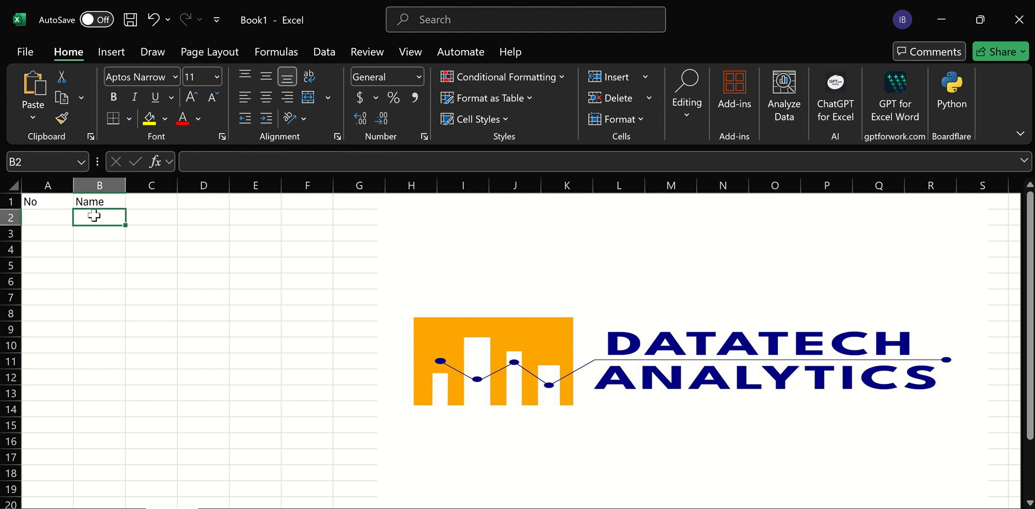
type("=")
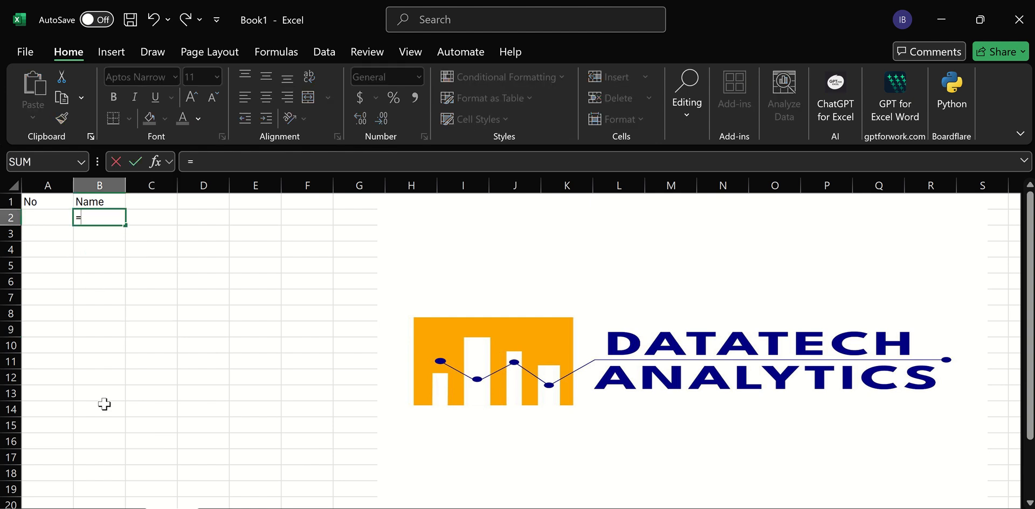
left_click(117, 508)
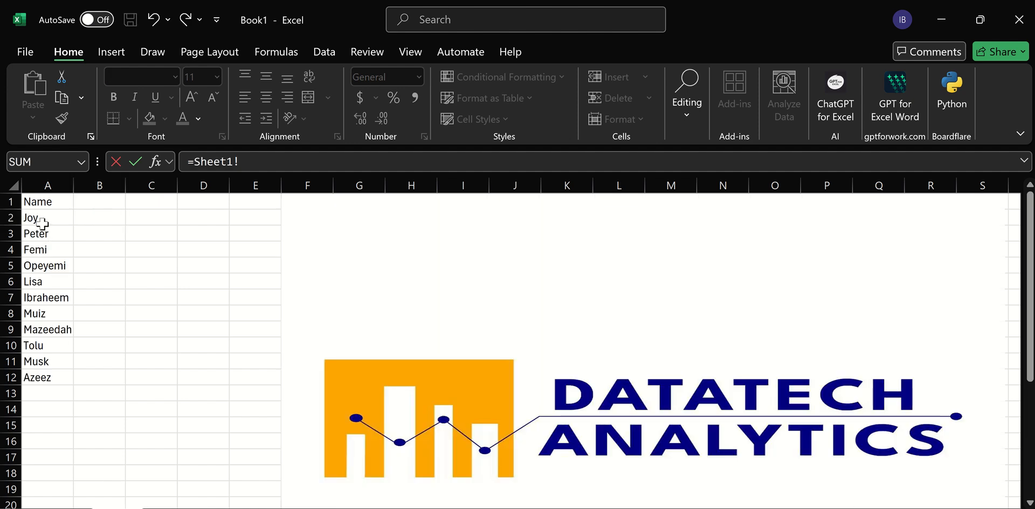
left_click(48, 182)
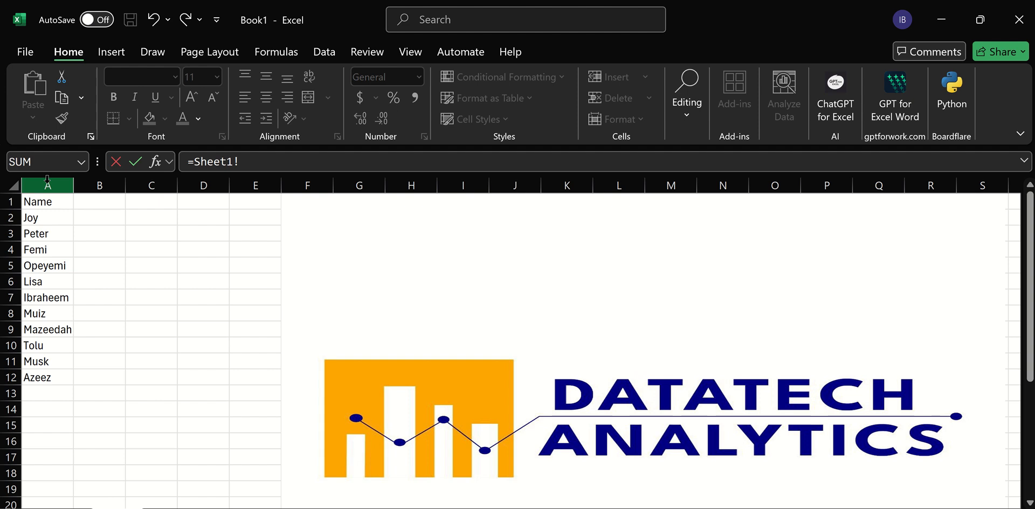
left_click(47, 183)
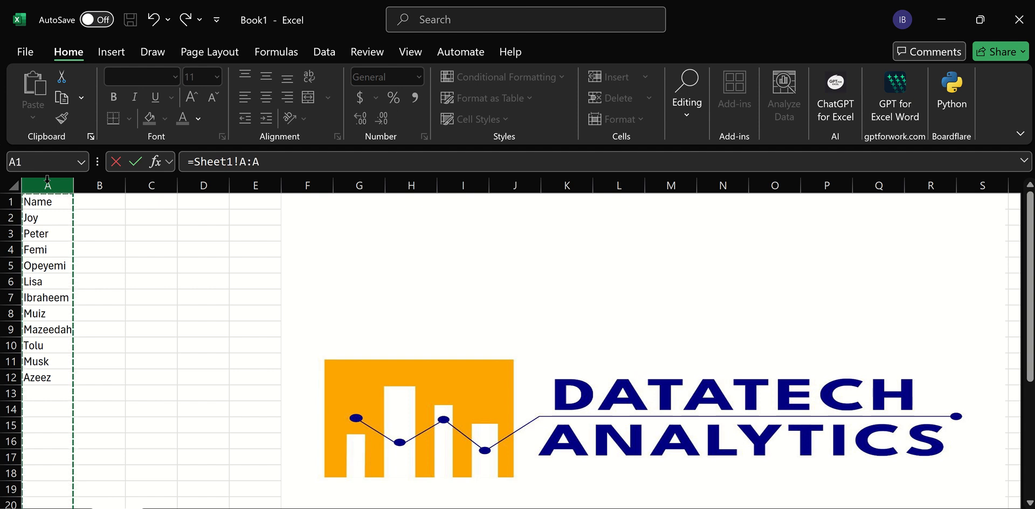
key("Return")
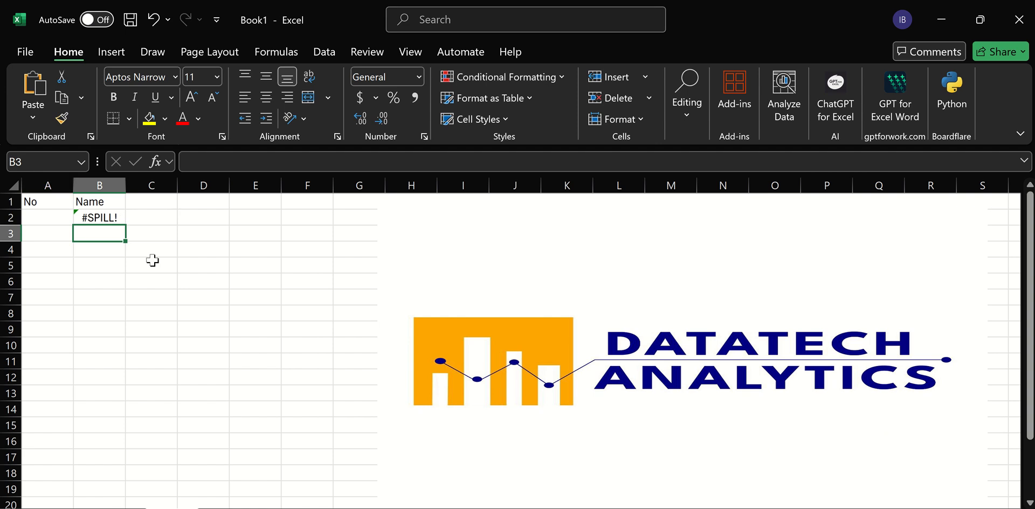
Clear the Name header in B1 and the formula in B2.
left_click(99, 205)
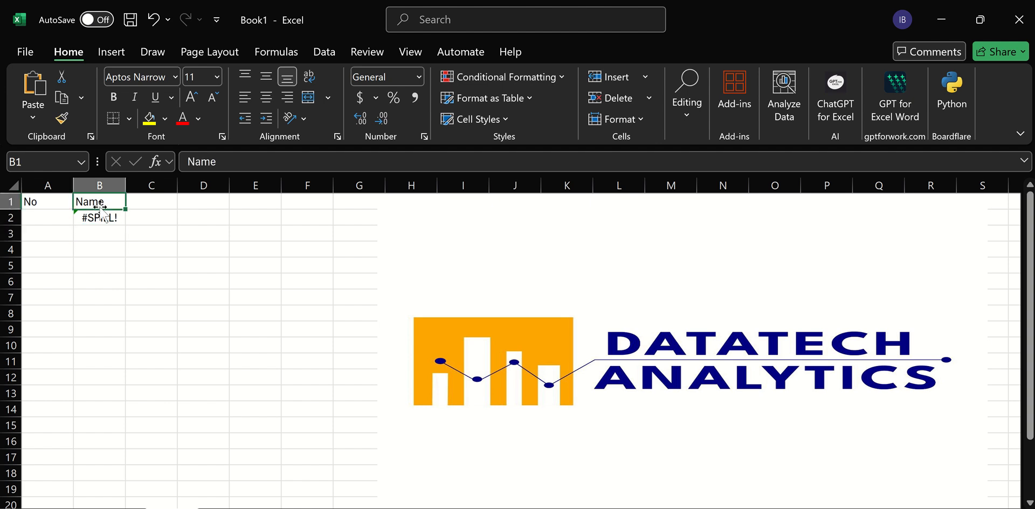
key("Delete")
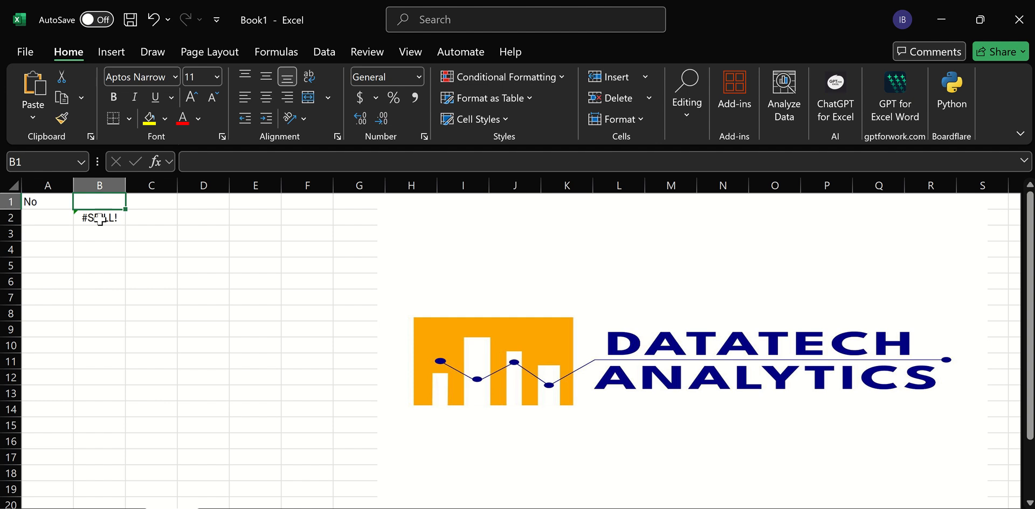
left_click(99, 219)
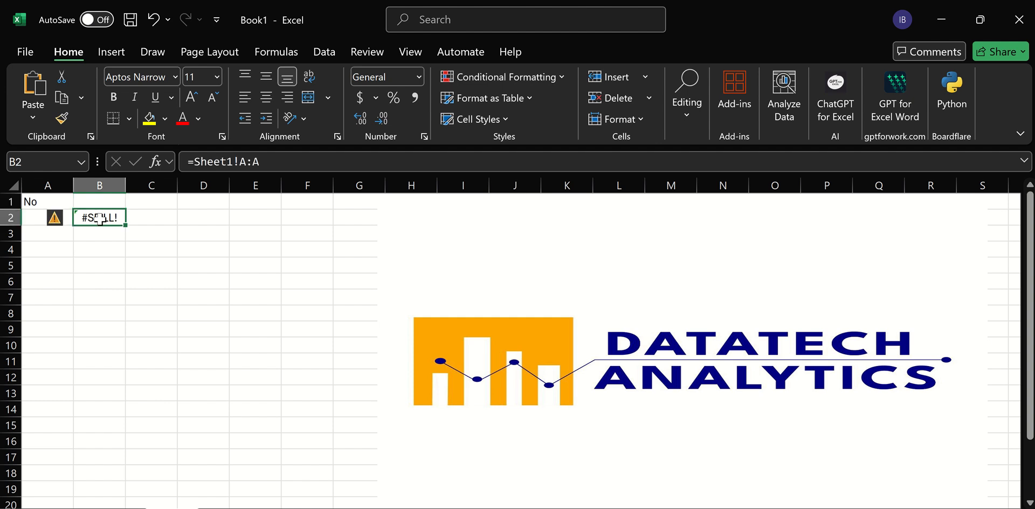
key("Delete")
left_click(97, 205)
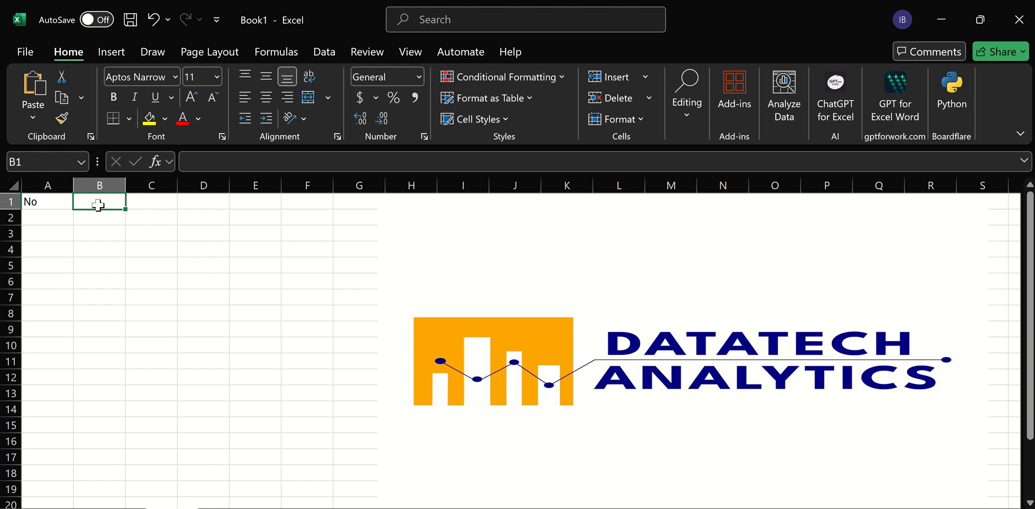
In B1, enter a formula referencing the whole of column A on Sheet1.
type("=")
left_click(118, 508)
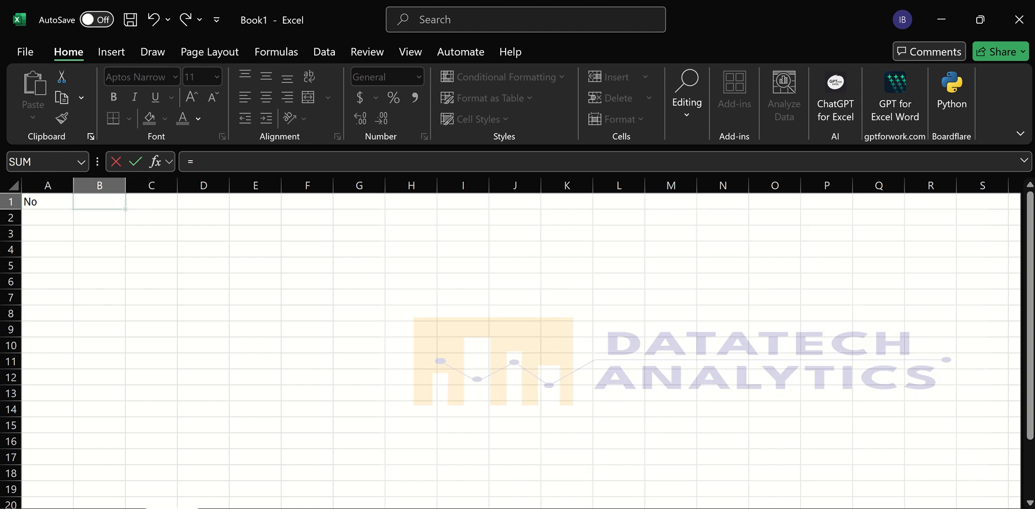
left_click(47, 185)
key("Return")
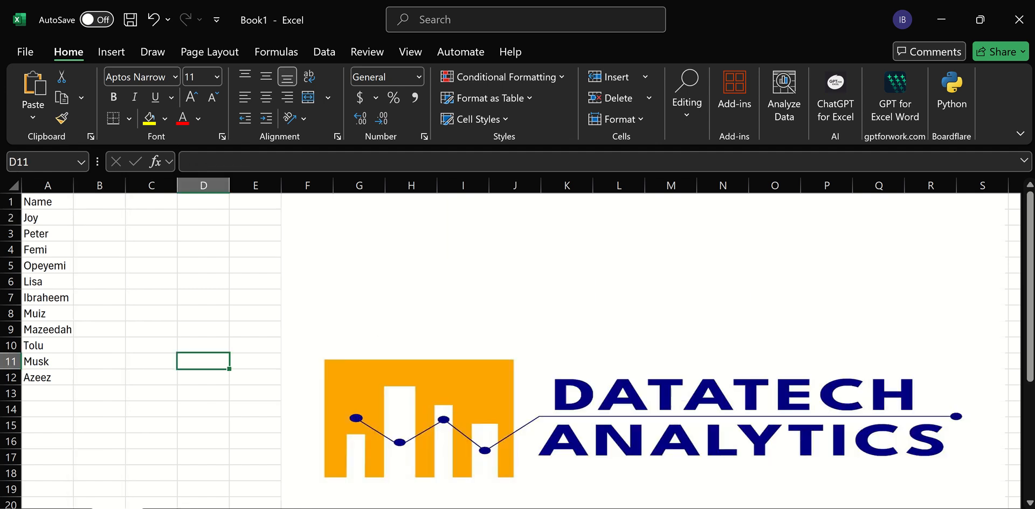
Add the name Taiwo in cell A14 on Sheet1.
left_click(54, 395)
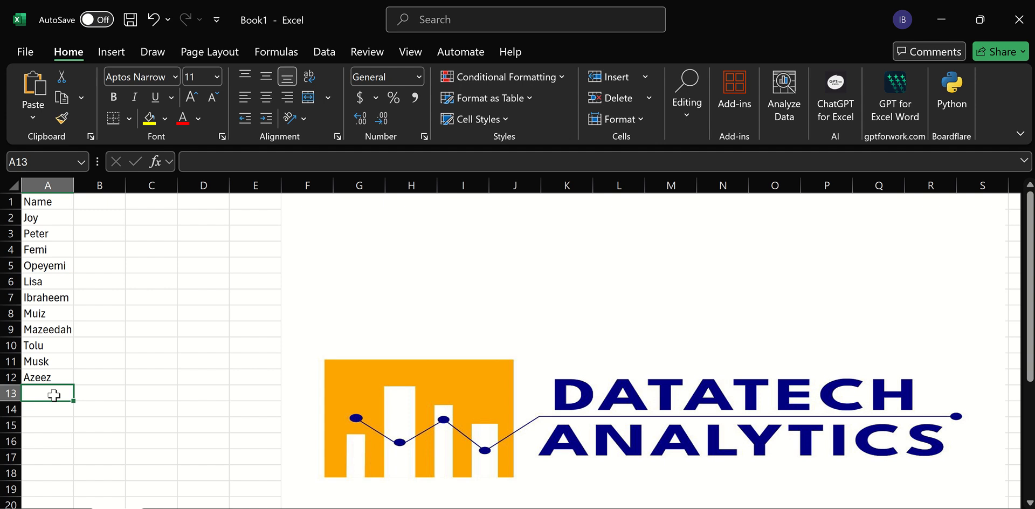
type("Taiwo")
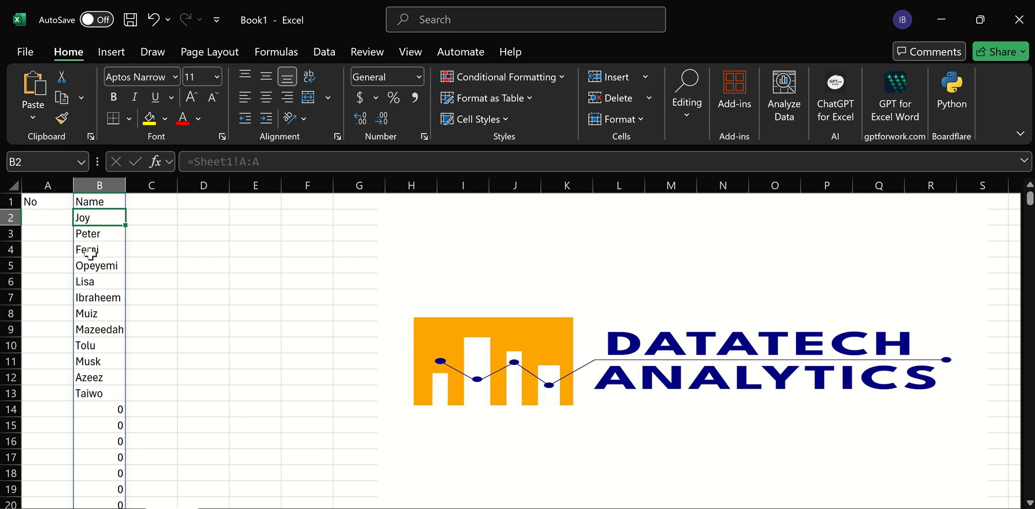
Wrap the B1 column reference in the TRIMRANGE function.
left_click(94, 202)
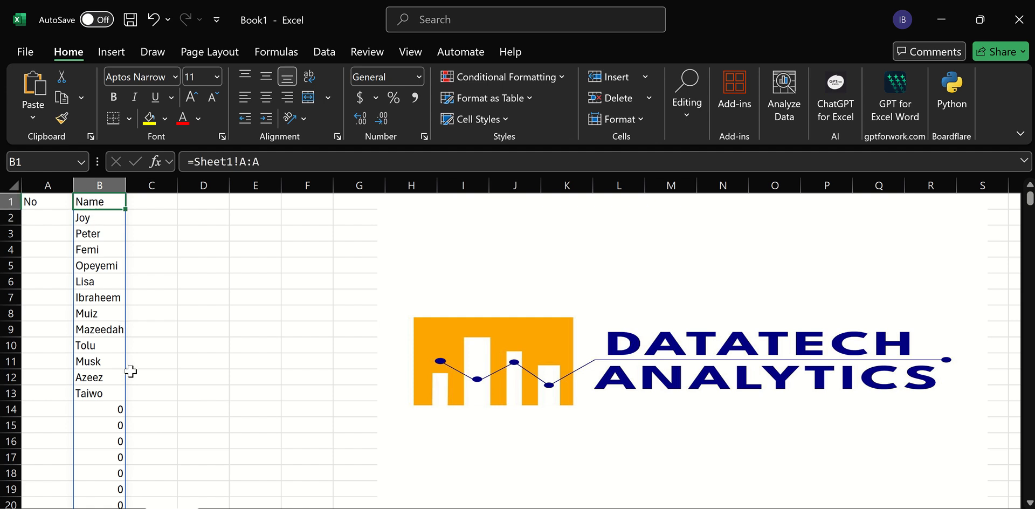
left_click(197, 160)
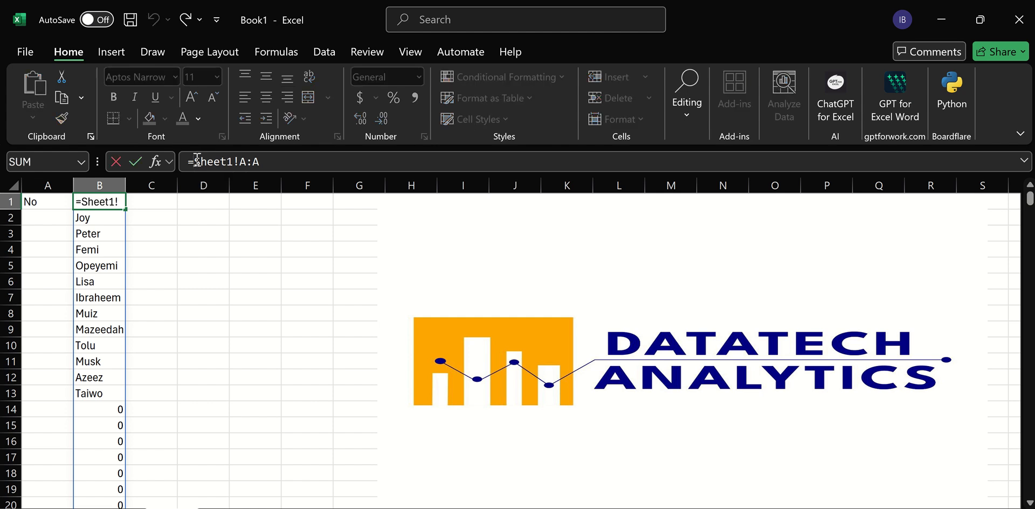
type("trim")
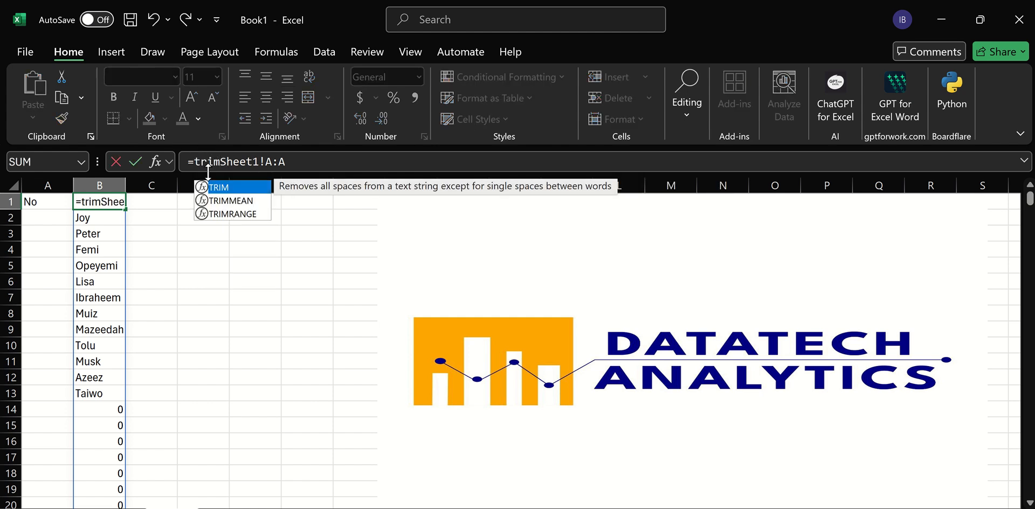
double_click(236, 213)
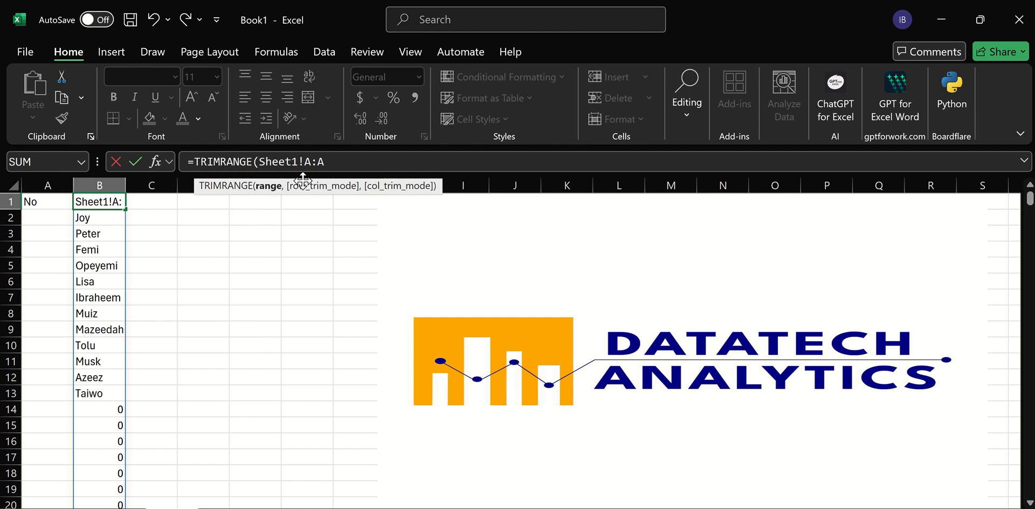
key("Return")
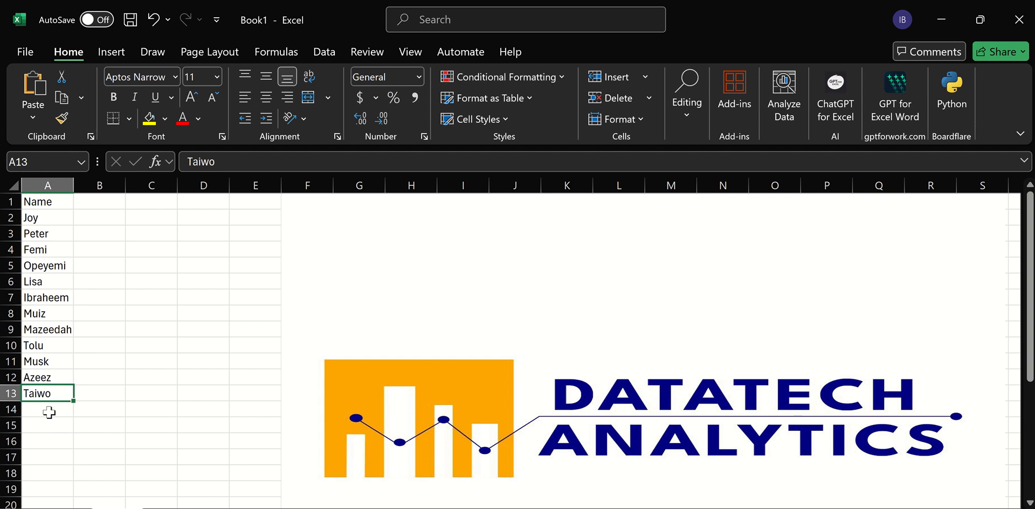
Try adding Ade in A14 on Sheet1, then undo the recent edits.
left_click(49, 412)
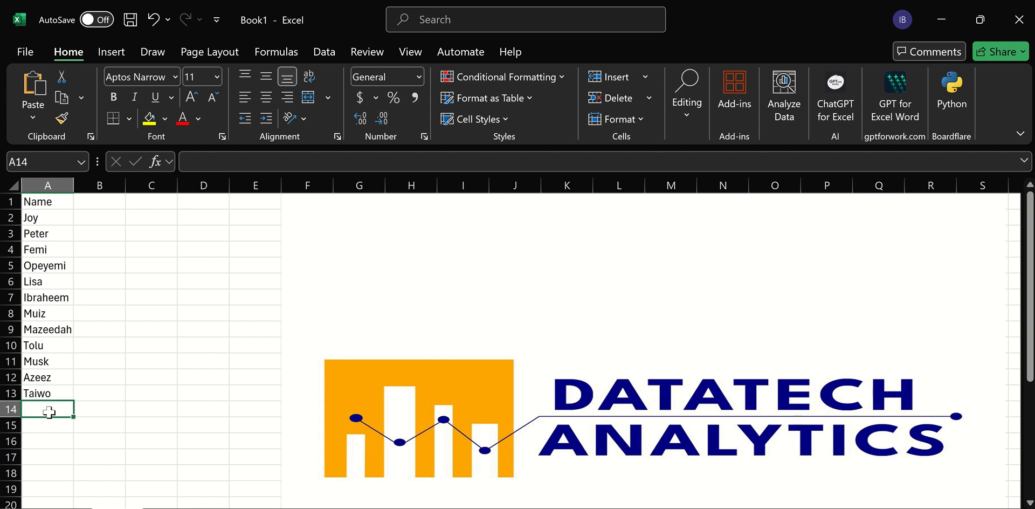
type("Ade")
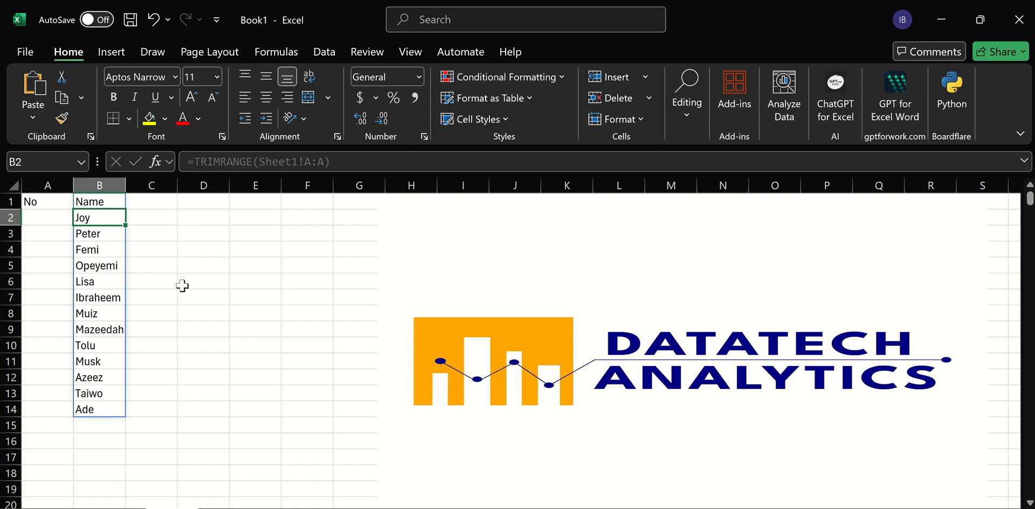
key("ctrl+z")
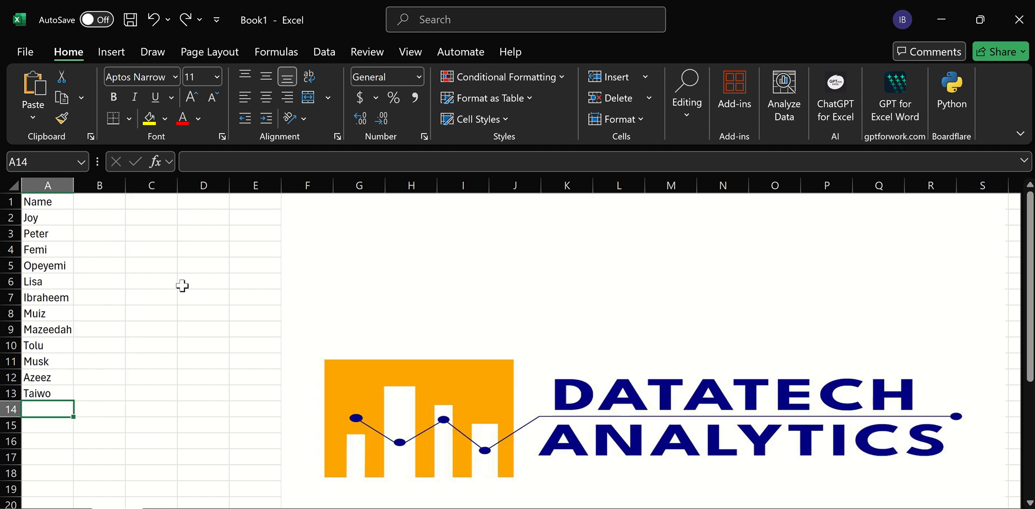
key("ctrl+y")
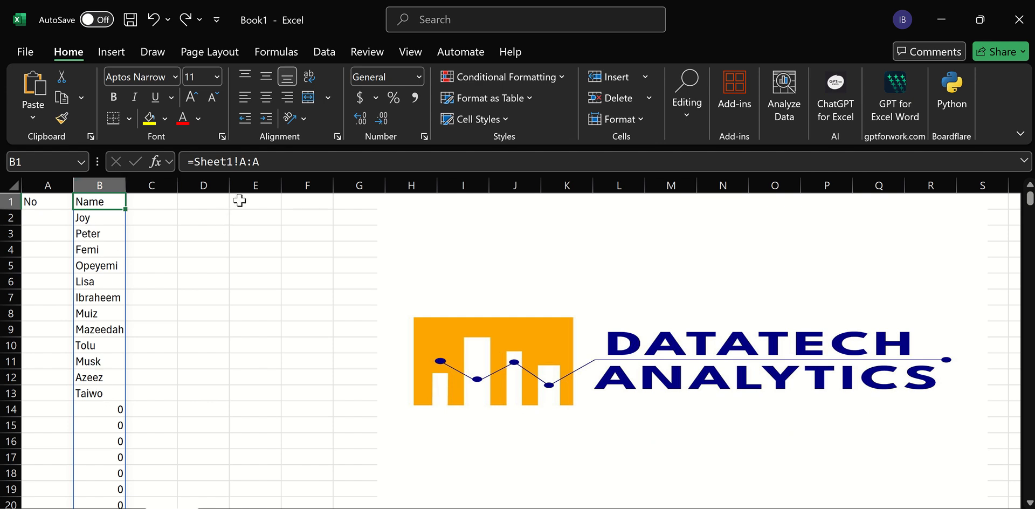
Change B1's formula to the trimmed reference Sheet1!A:.A, then add Ade in A14 on Sheet1.
left_click(255, 163)
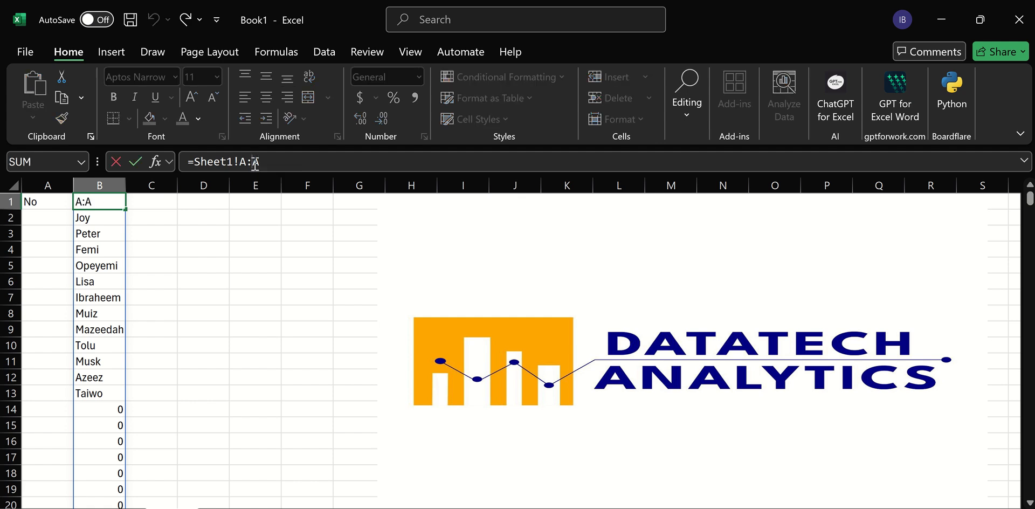
type(".")
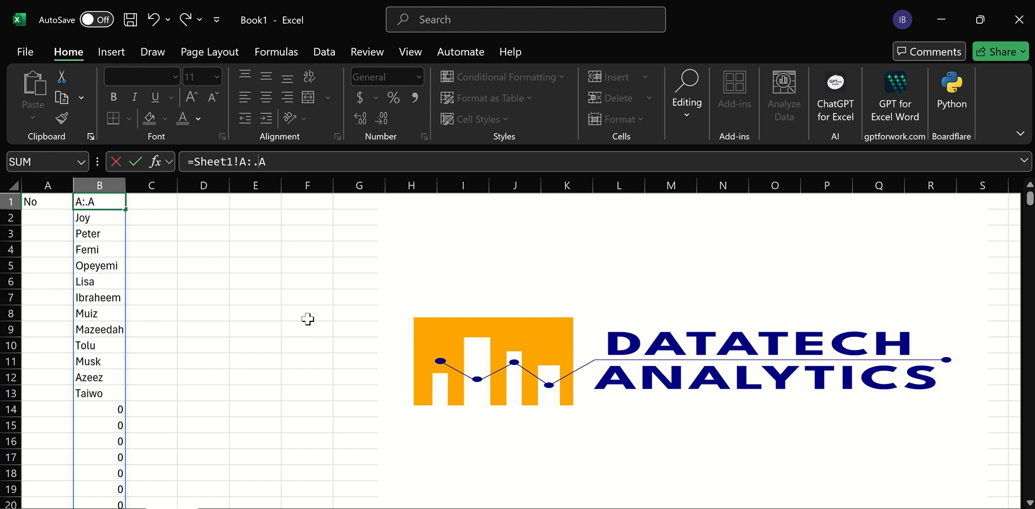
key("Return")
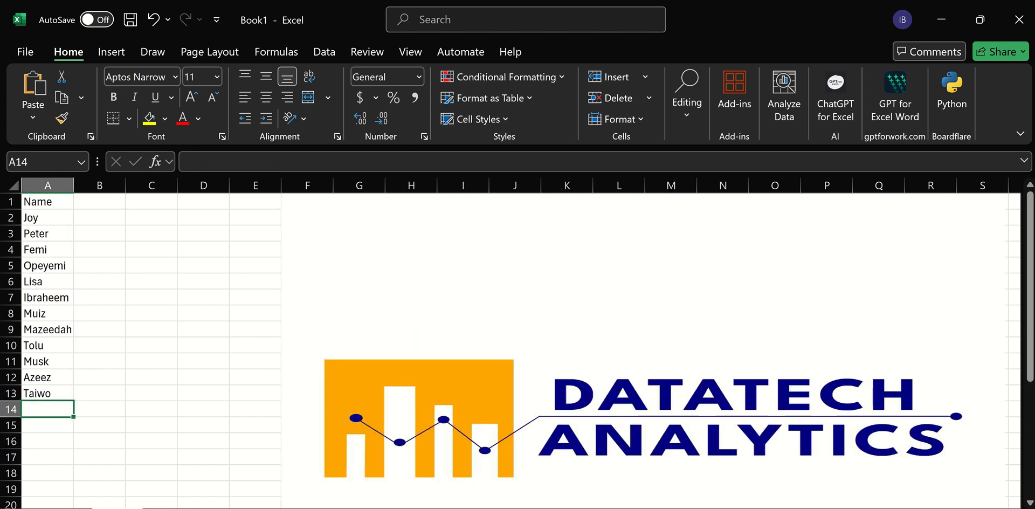
type("Ade")
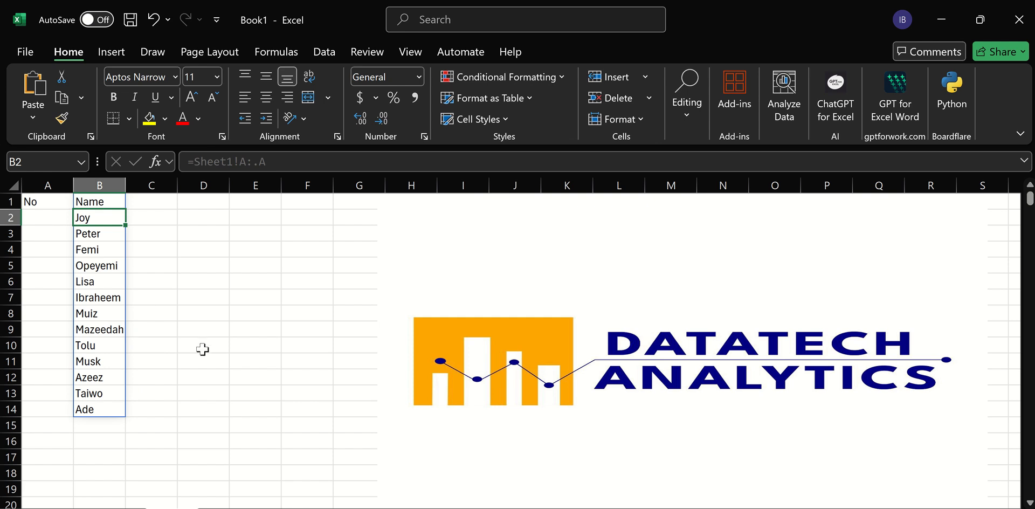
Enter =SEQUENCE(COUNTA(B:B)) in A2 to number the names automatically.
left_click(51, 224)
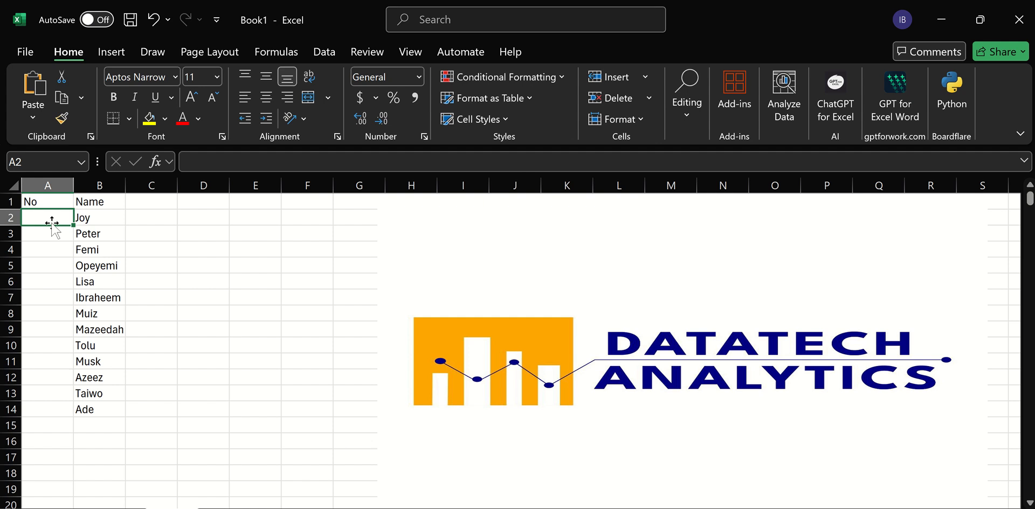
type("=se")
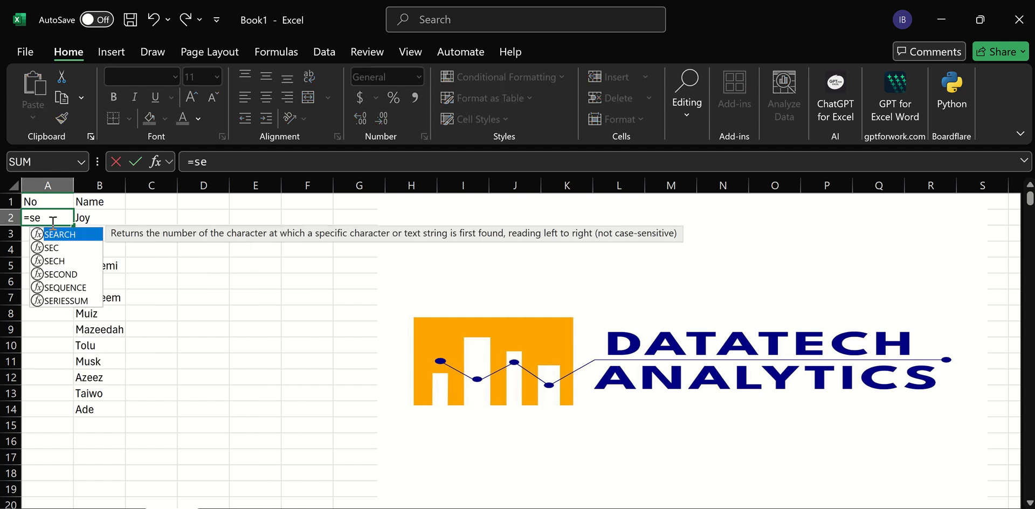
left_click(68, 289)
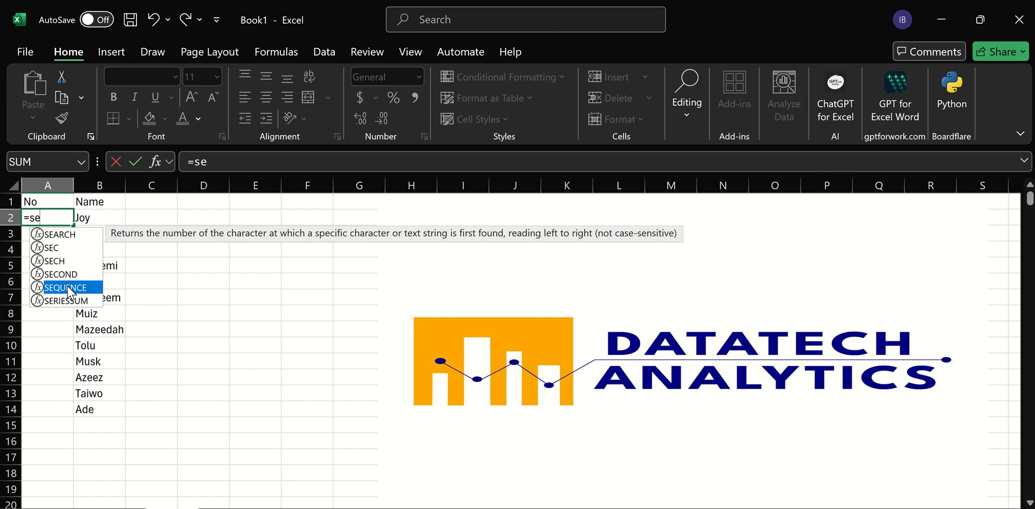
double_click(68, 288)
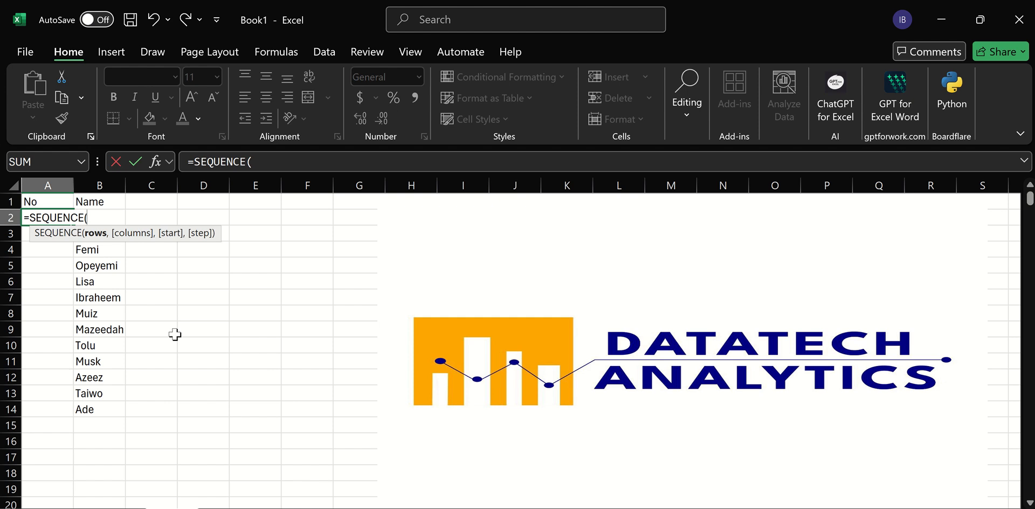
type("cou")
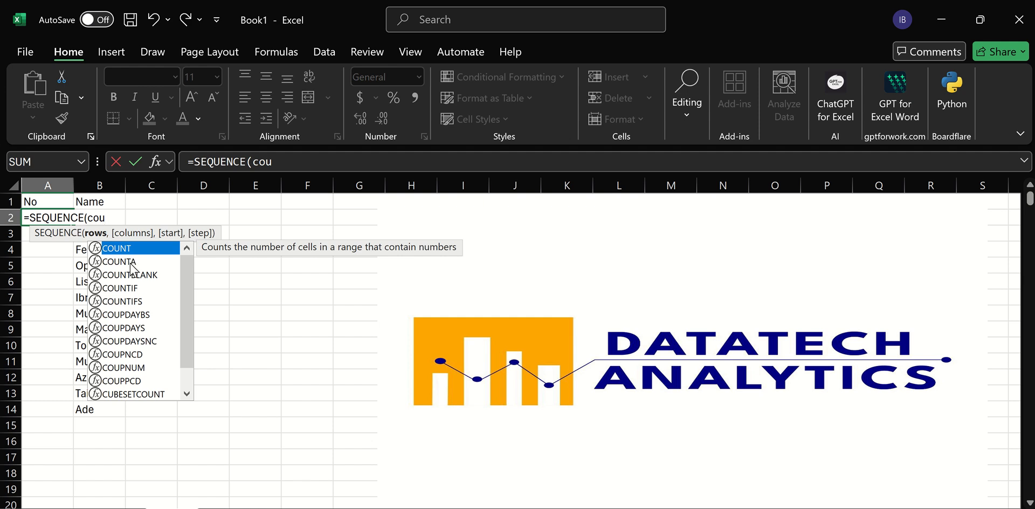
double_click(131, 262)
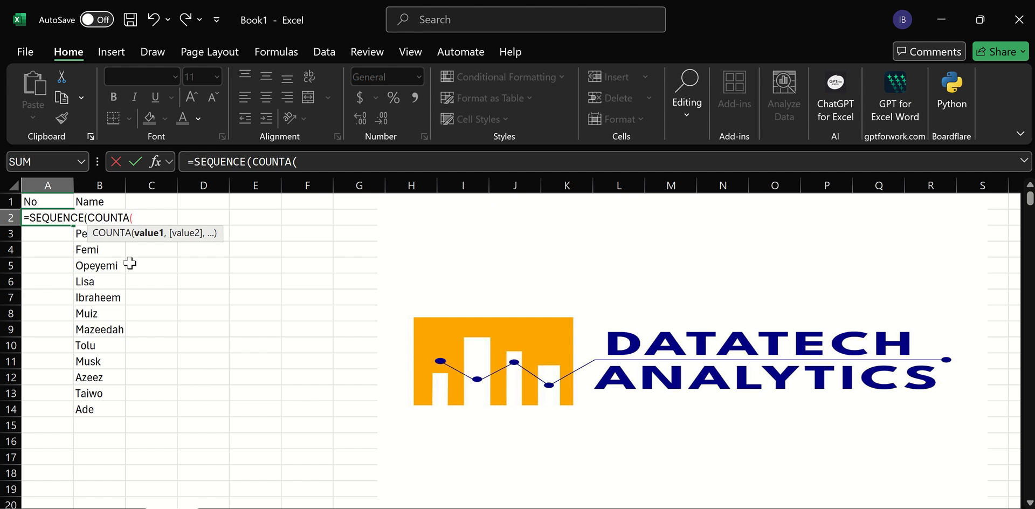
left_click(99, 186)
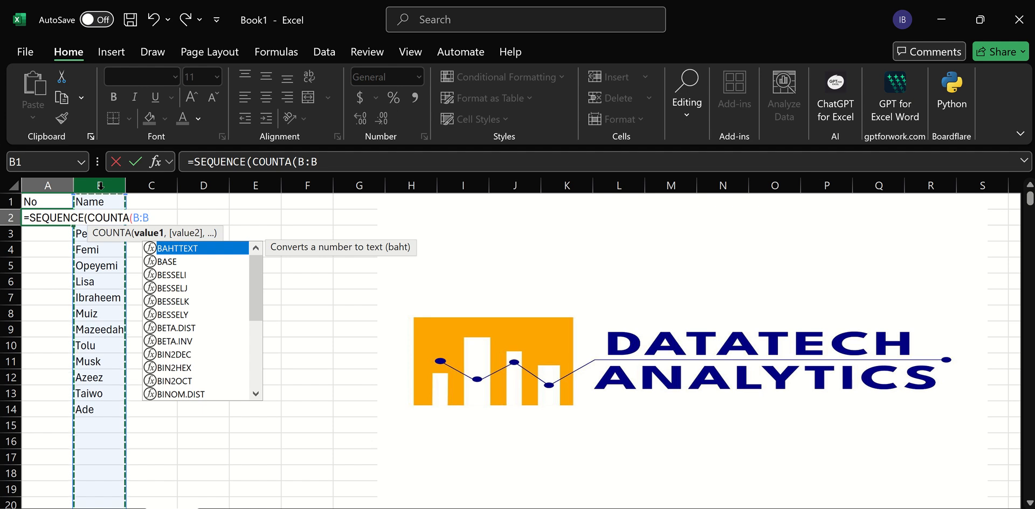
key("Escape")
type(")")
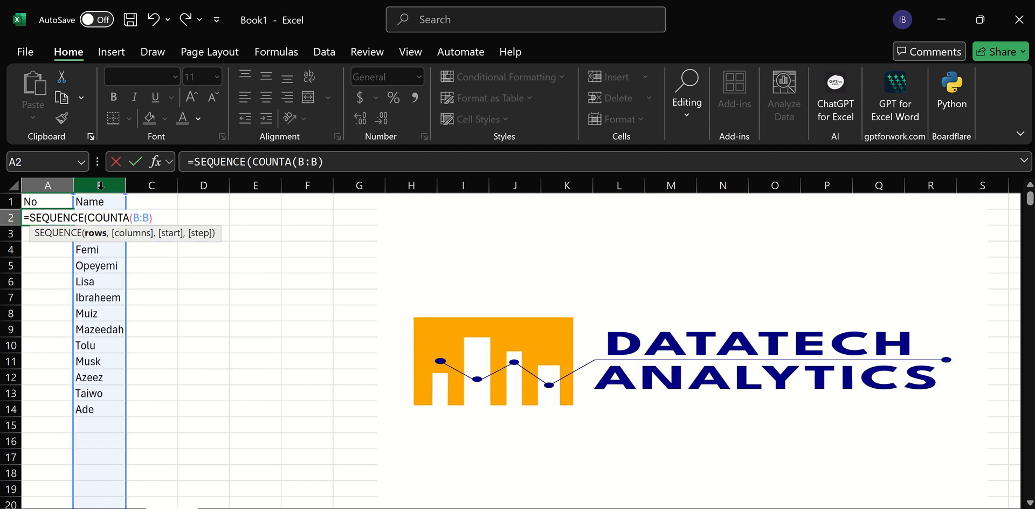
key("Return")
key("Return")
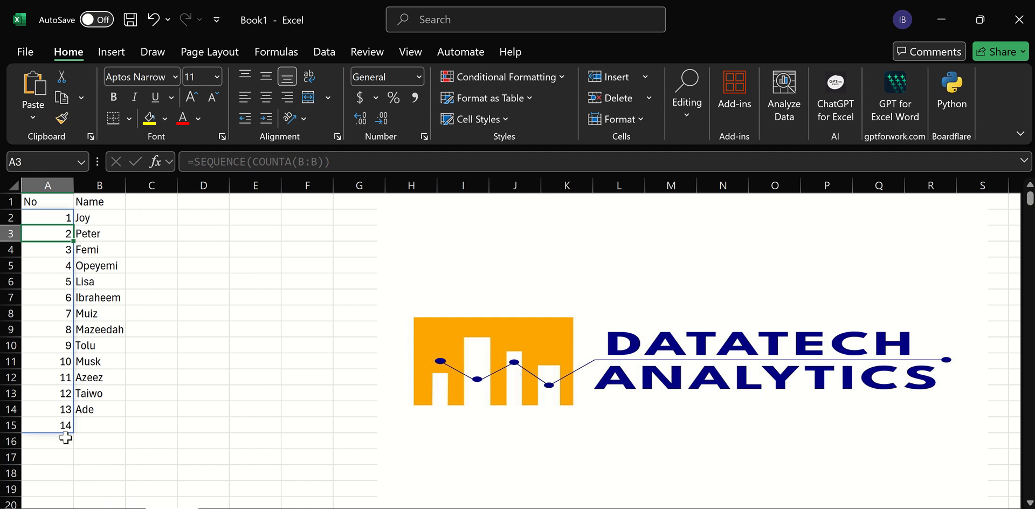
Edit A2's formula to =SEQUENCE(COUNTA(B:B)-1) so the header is not counted.
left_click(93, 428)
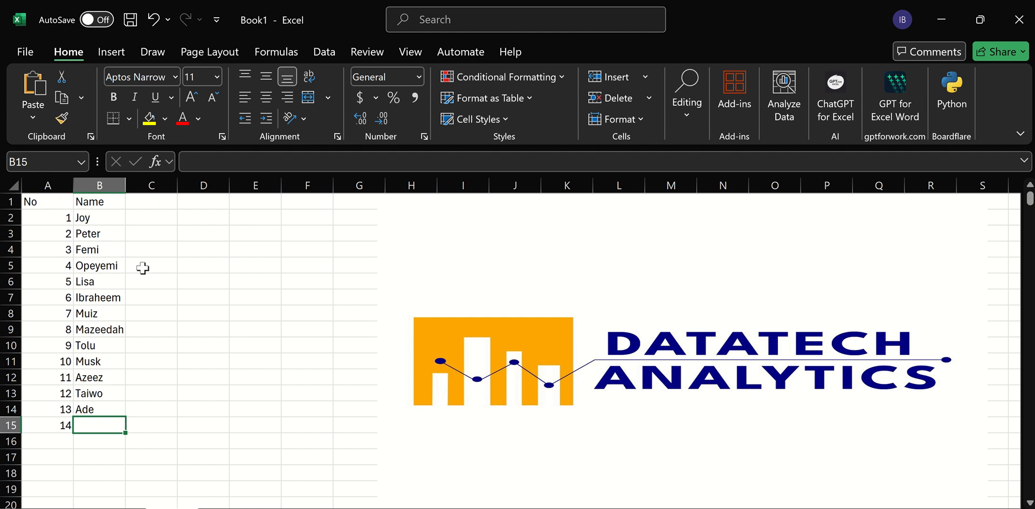
left_click(66, 215)
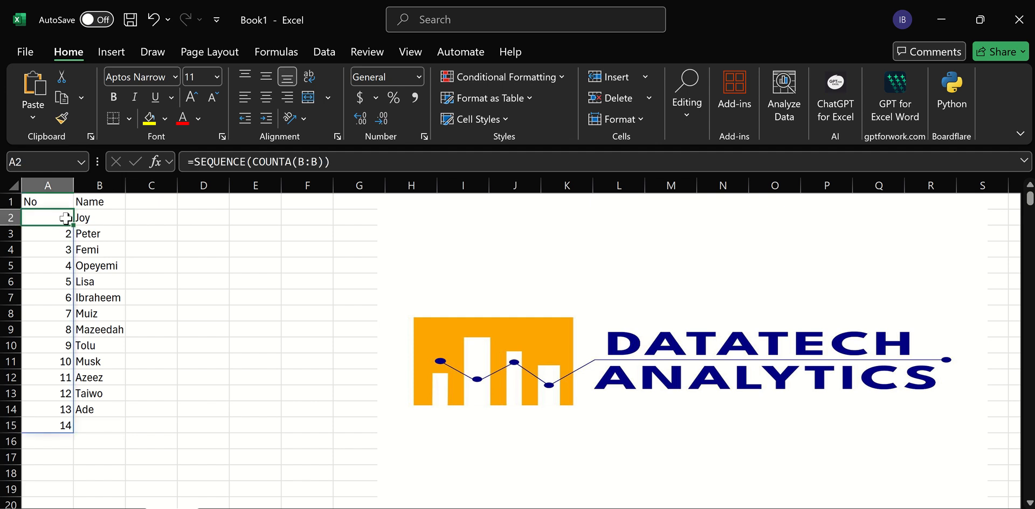
left_click(325, 162)
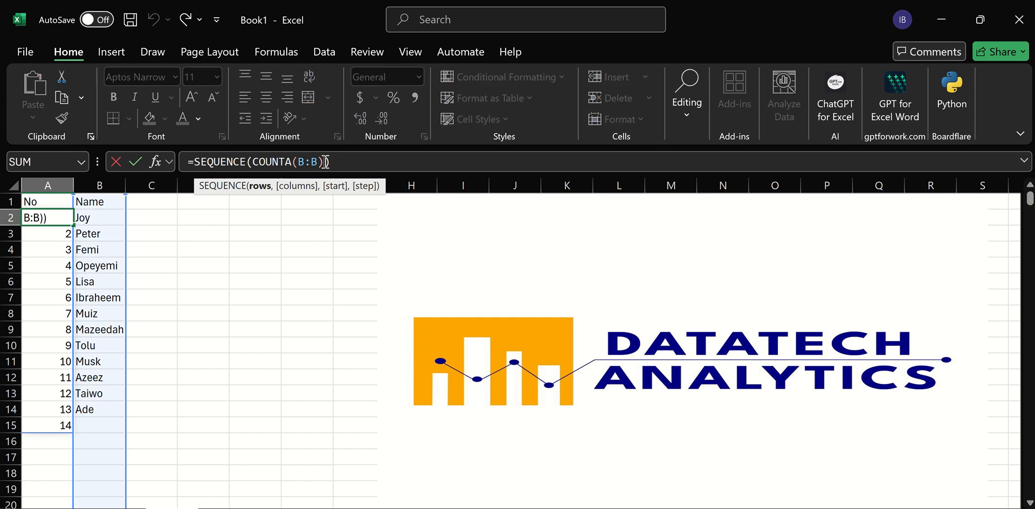
type("-1")
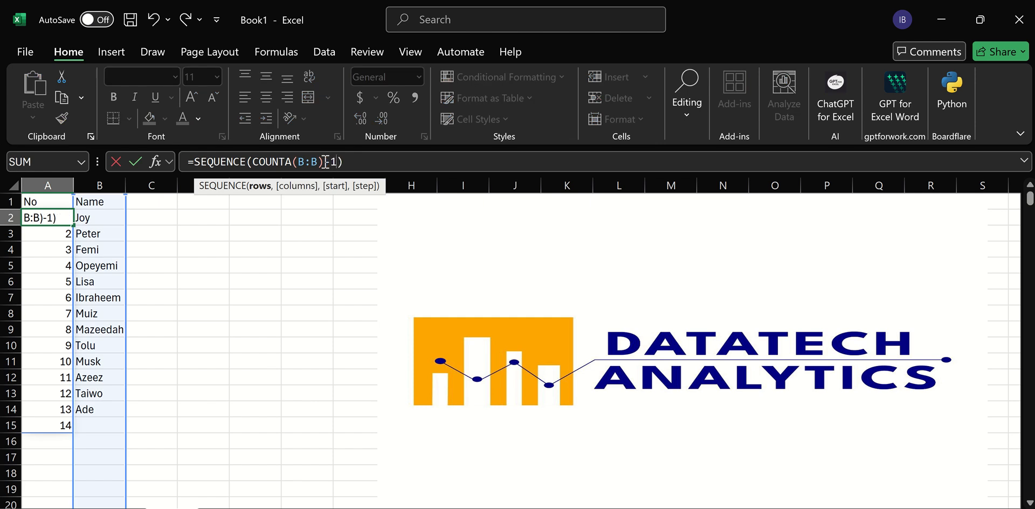
key("Return")
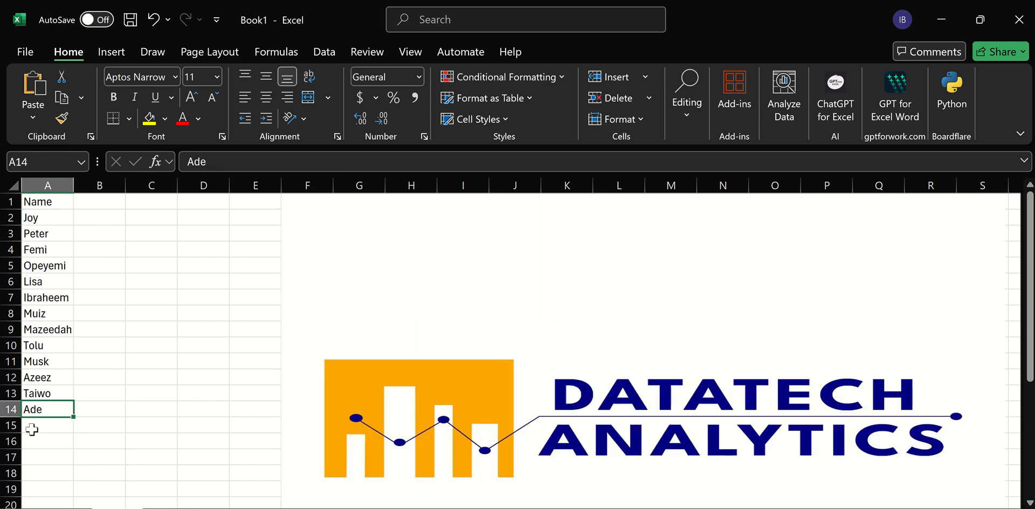
Add the name Donald in A15 on Sheet1.
left_click(42, 428)
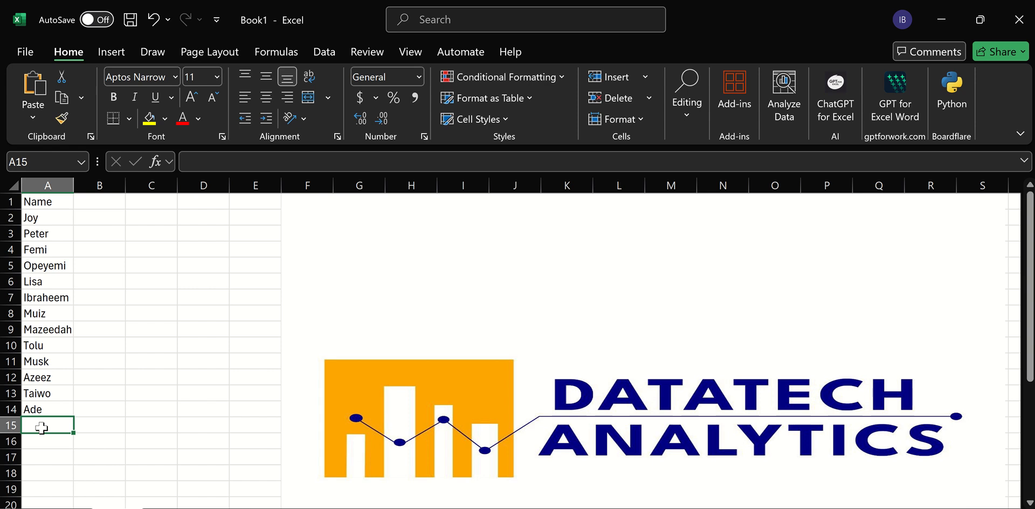
type("Dona")
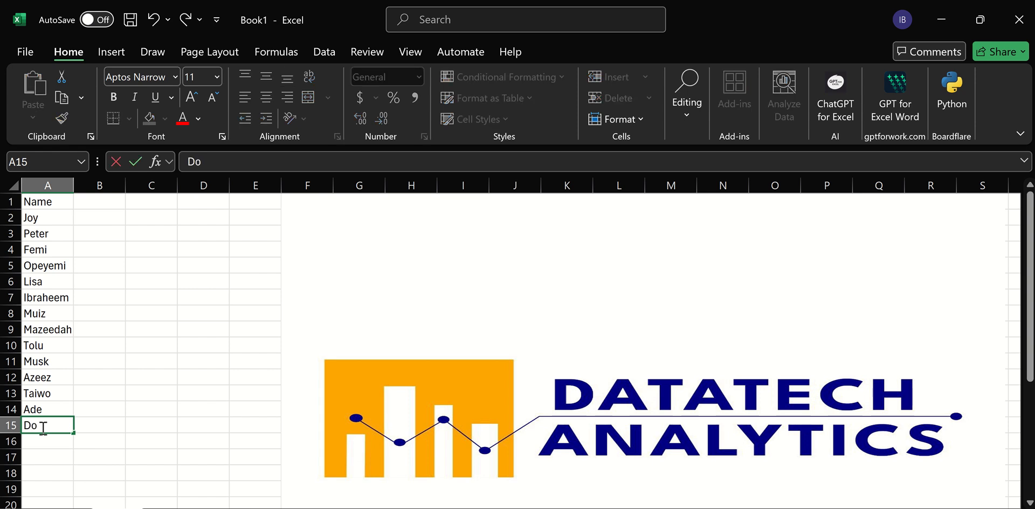
type("ld")
key("Return")
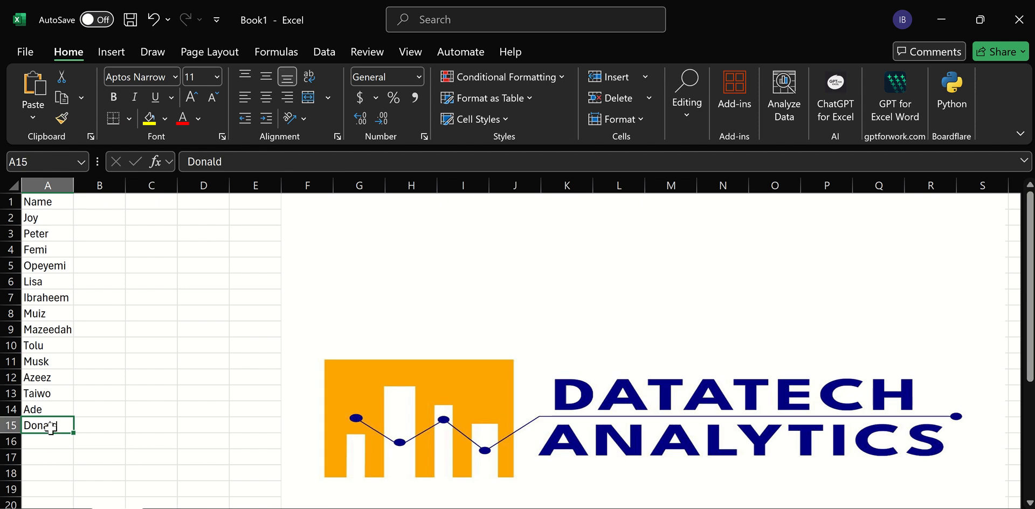
Clear the names in A14:A15 on Sheet1.
key("shift+Up")
key("Delete")
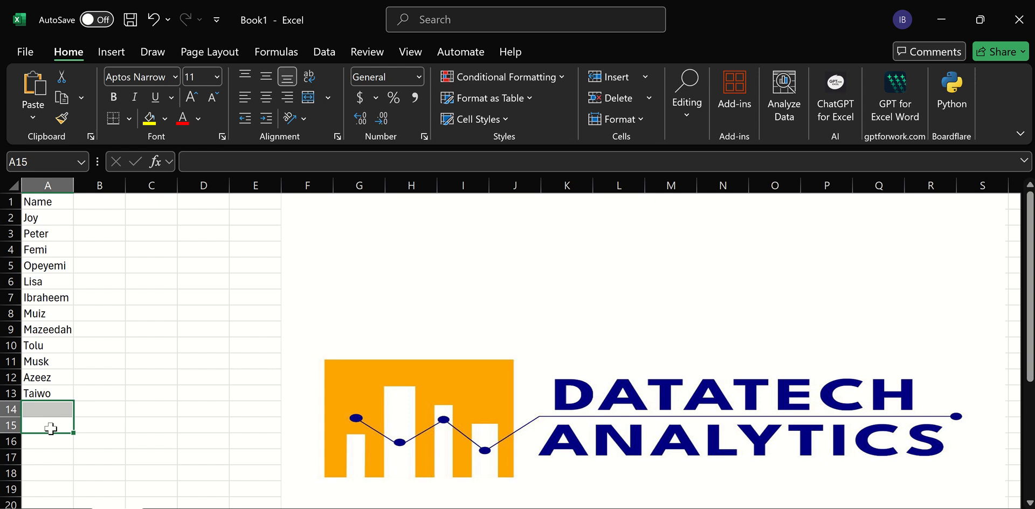
left_click(152, 456)
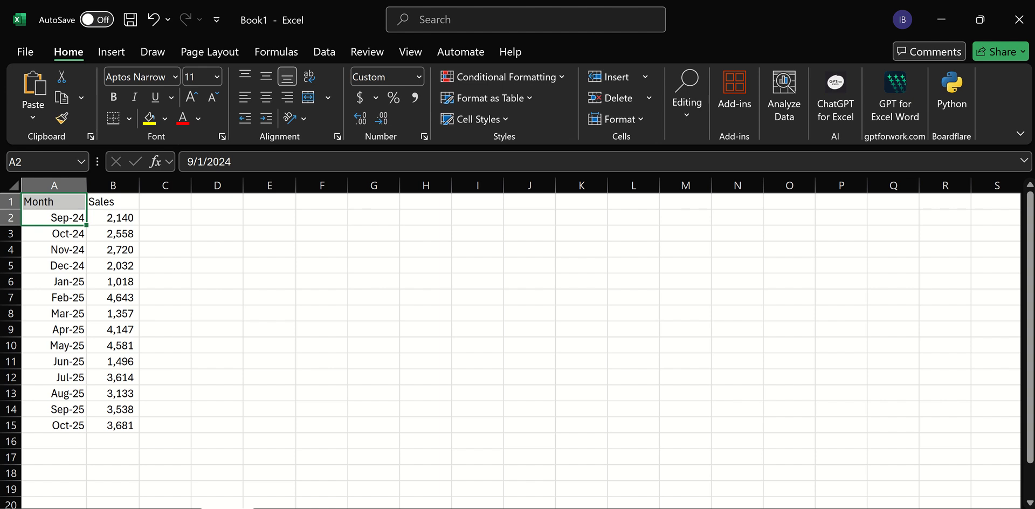
In A2 of the empty Month and Sales sheet, start a TAKE formula with the array Sheet3!A2:B18.
left_click(283, 508)
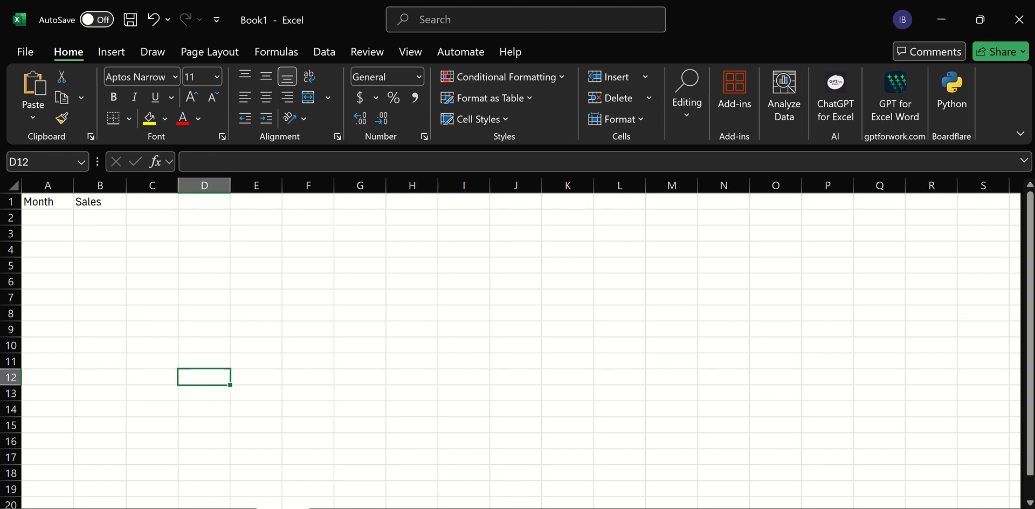
left_click(56, 221)
type("=")
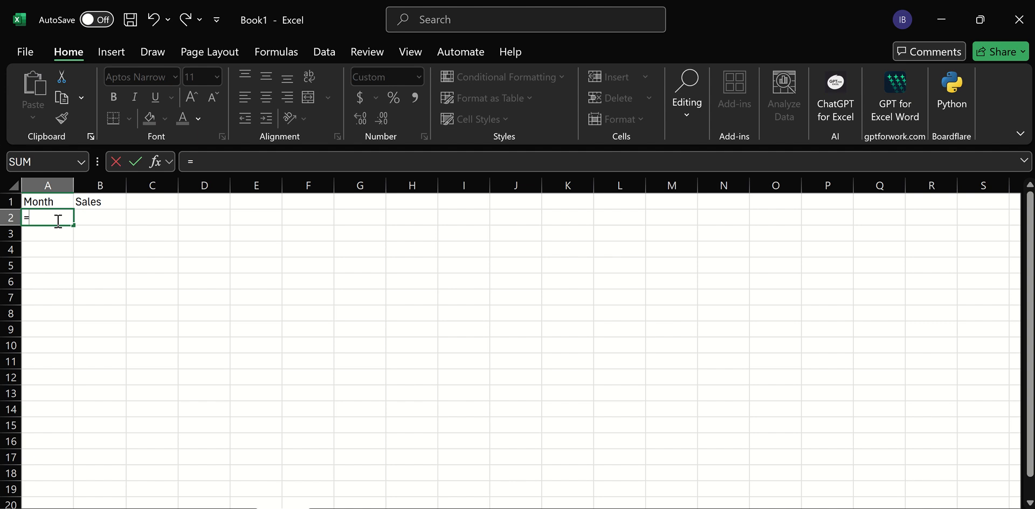
type("ta")
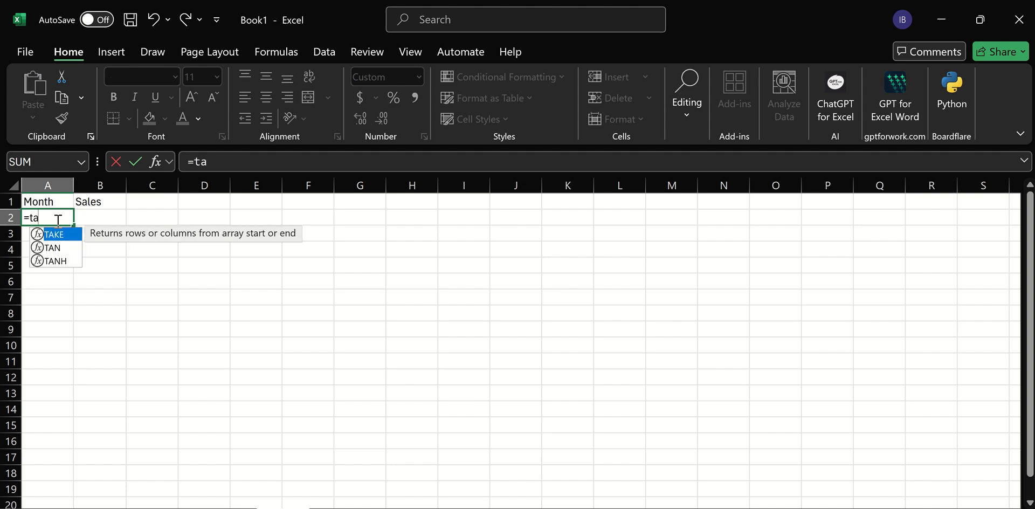
type("ke")
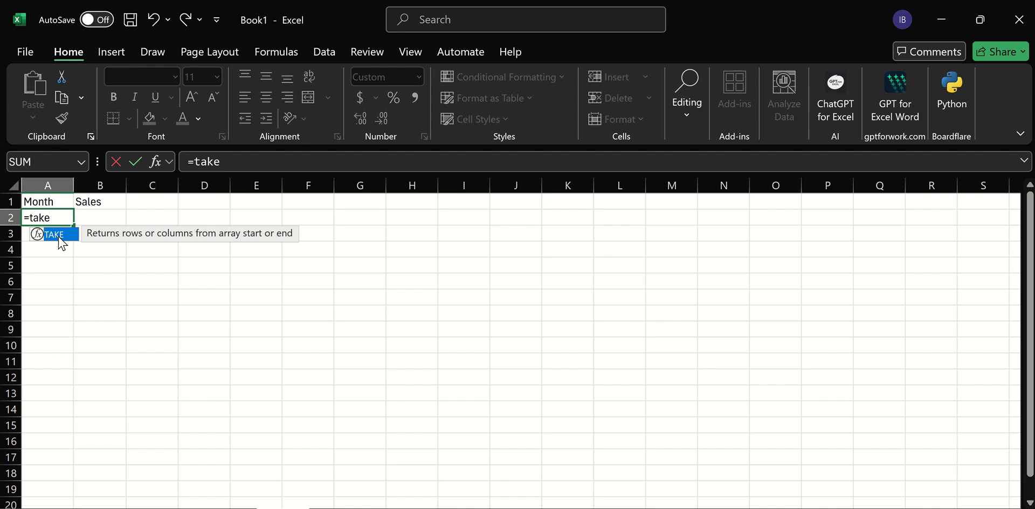
double_click(59, 237)
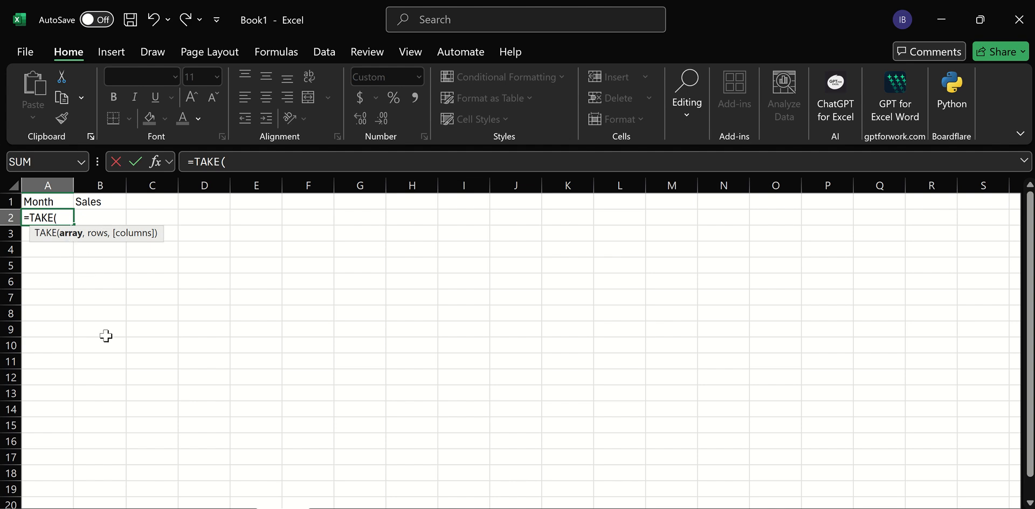
left_click(227, 508)
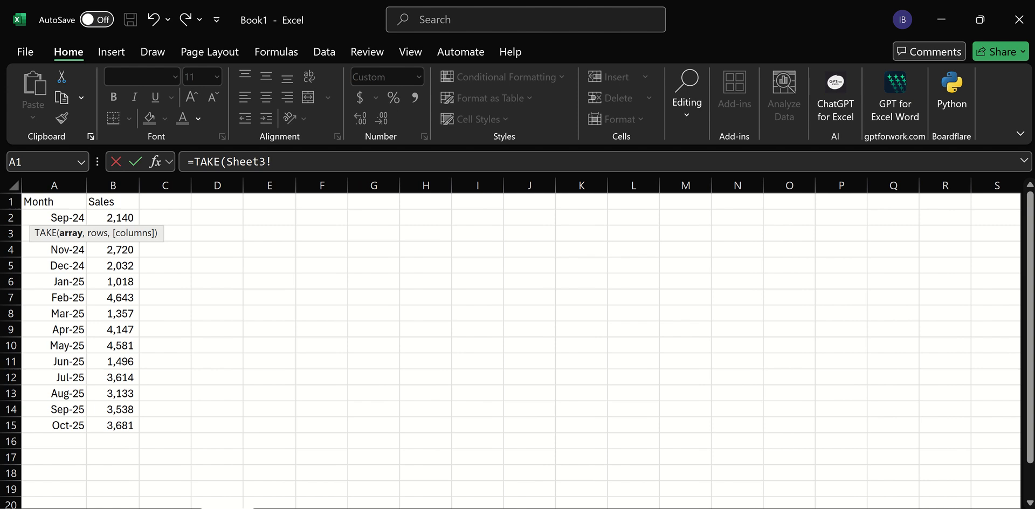
left_click(56, 217)
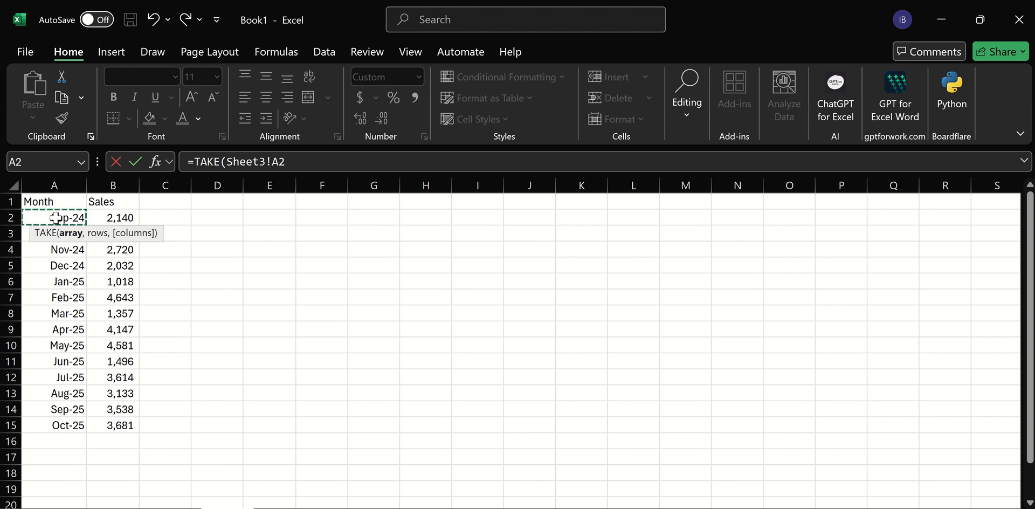
key("shift+Right")
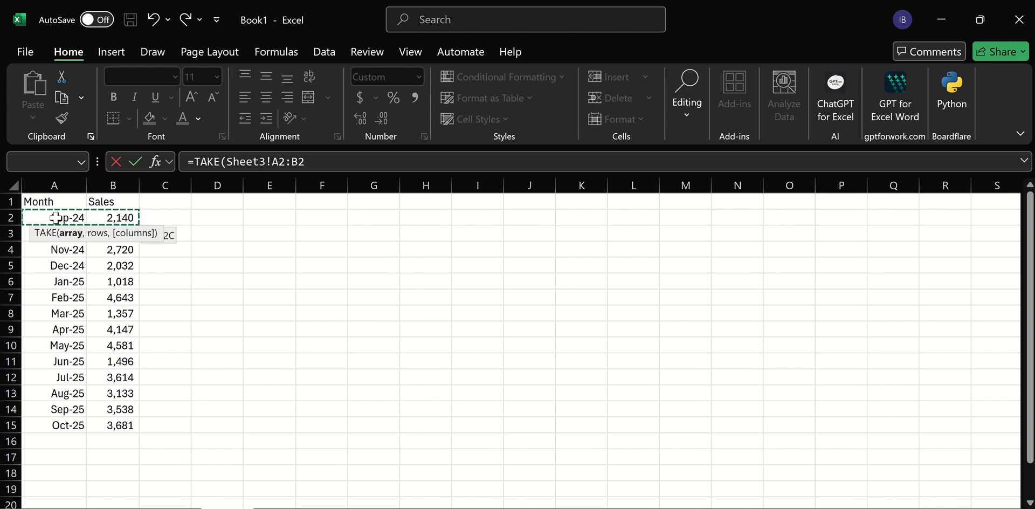
key("ctrl+shift+Down")
double_click(57, 218)
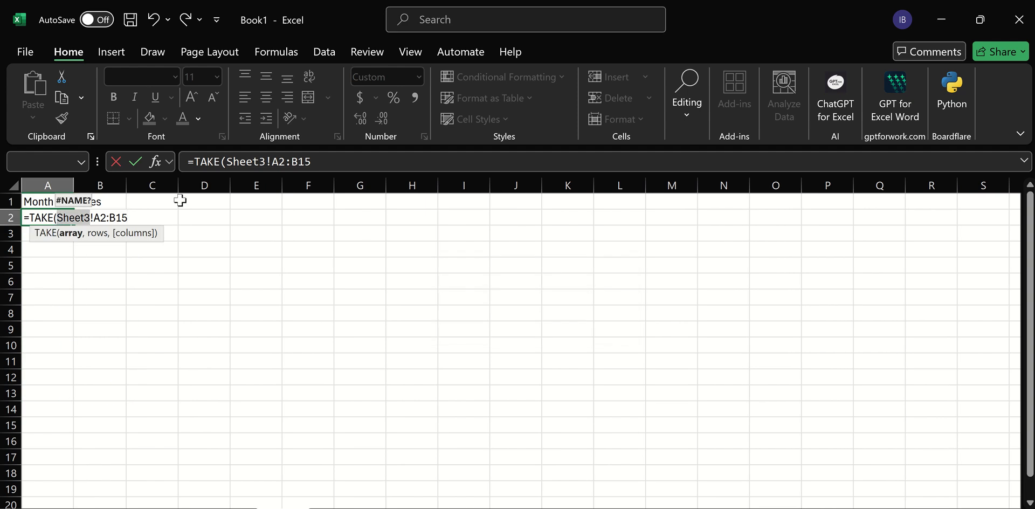
left_click(132, 221)
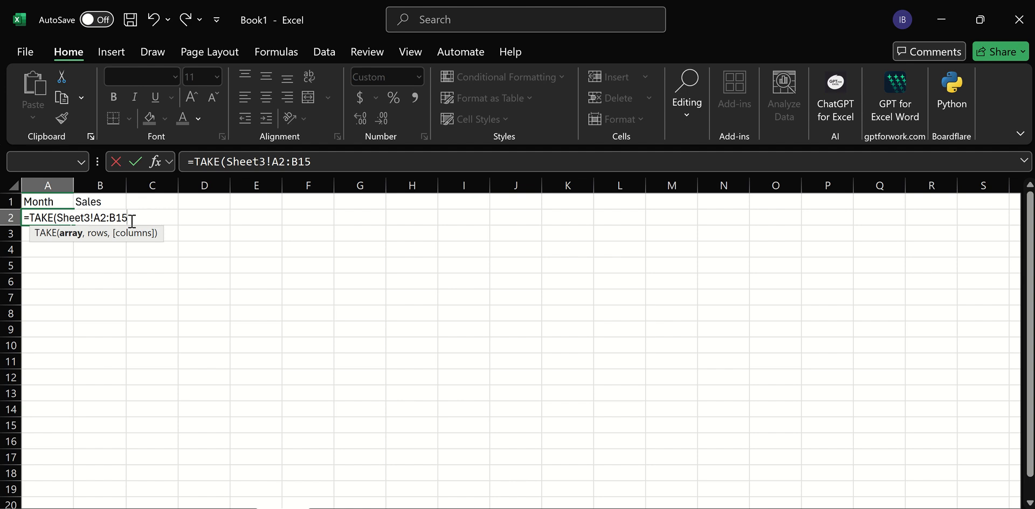
key("BackSpace")
type("8")
key("Return")
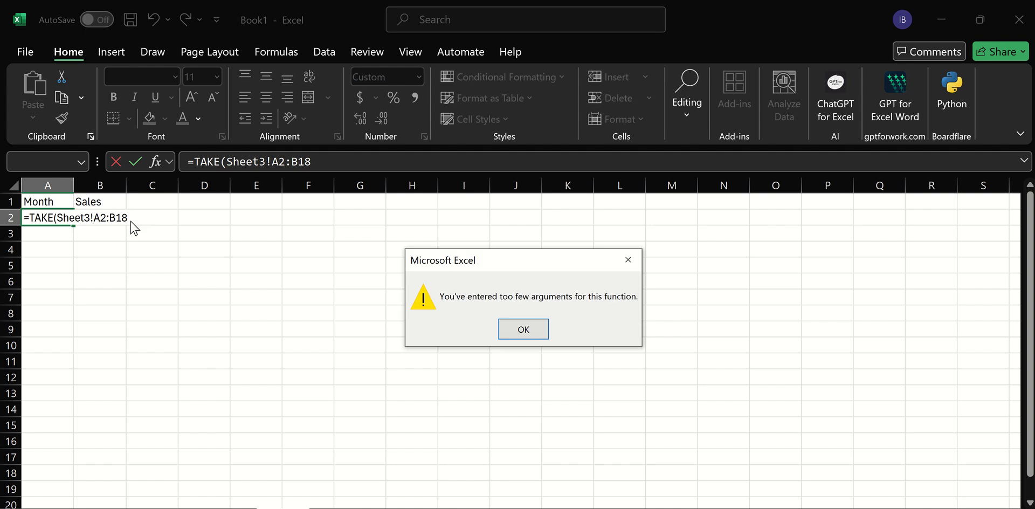
left_click(524, 329)
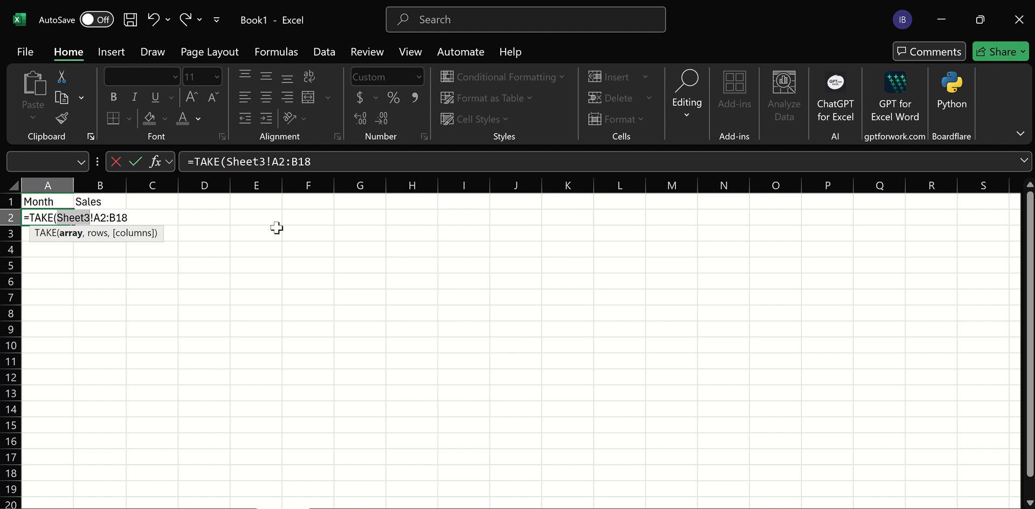
Complete the formula as =TAKE(Sheet3!A2:B18,-12) to return the last 12 rows.
left_click(146, 213)
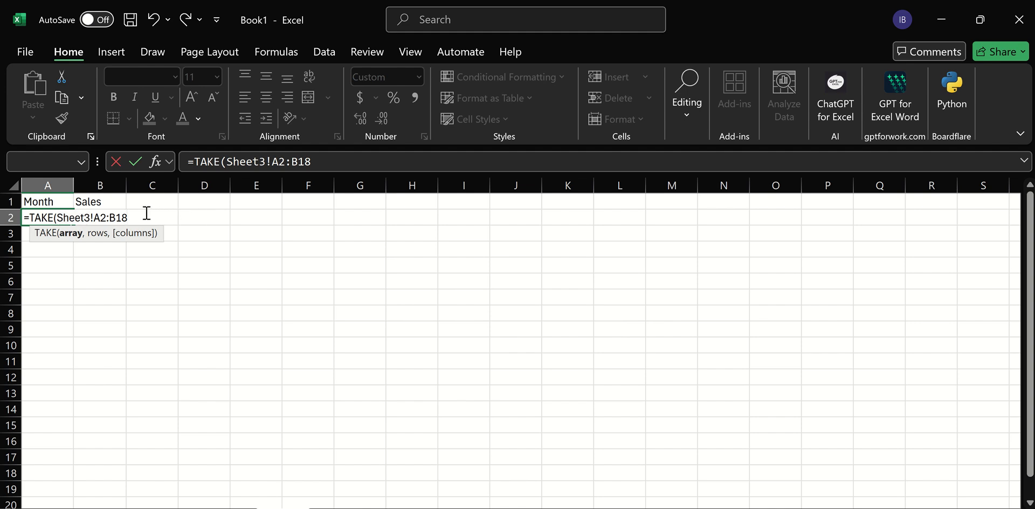
type(",-12")
type(")")
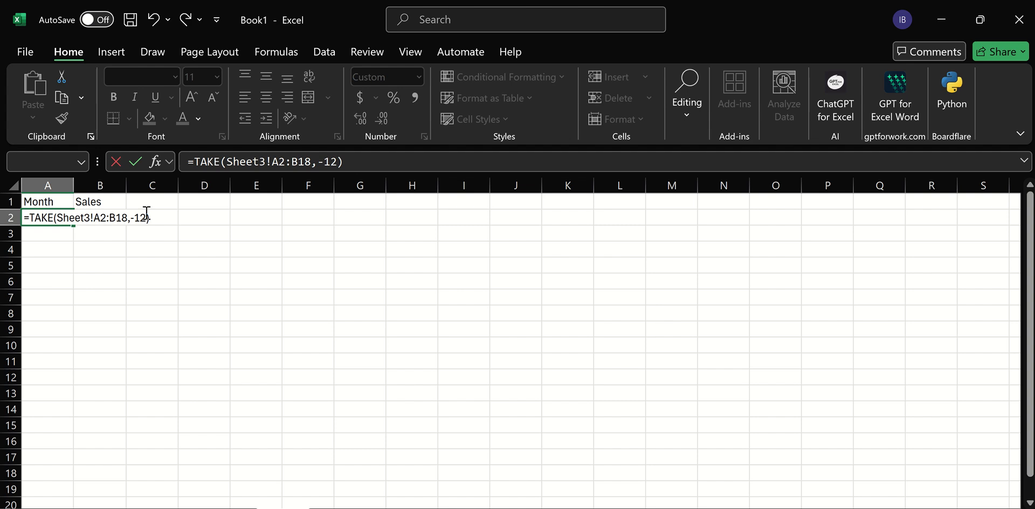
key("Return")
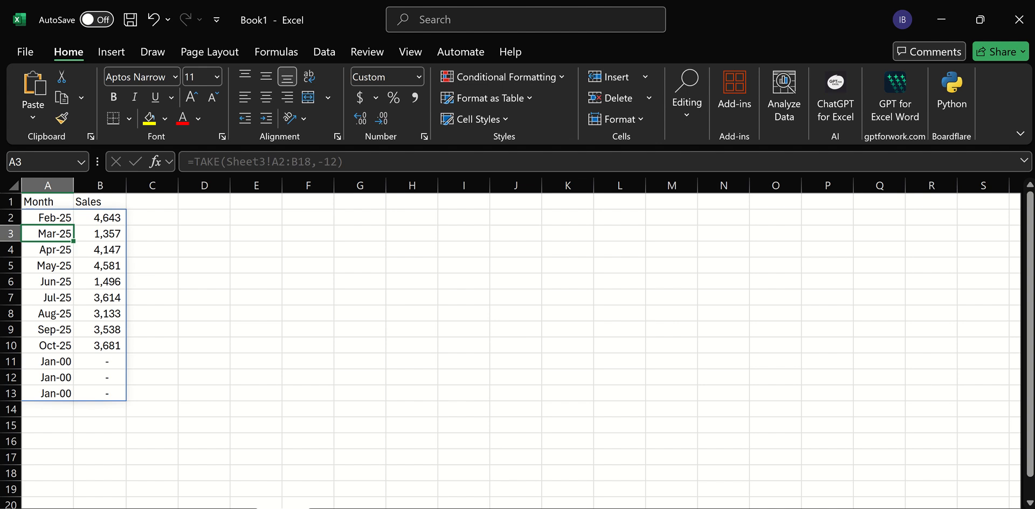
Undo the last edit.
key("ctrl+z")
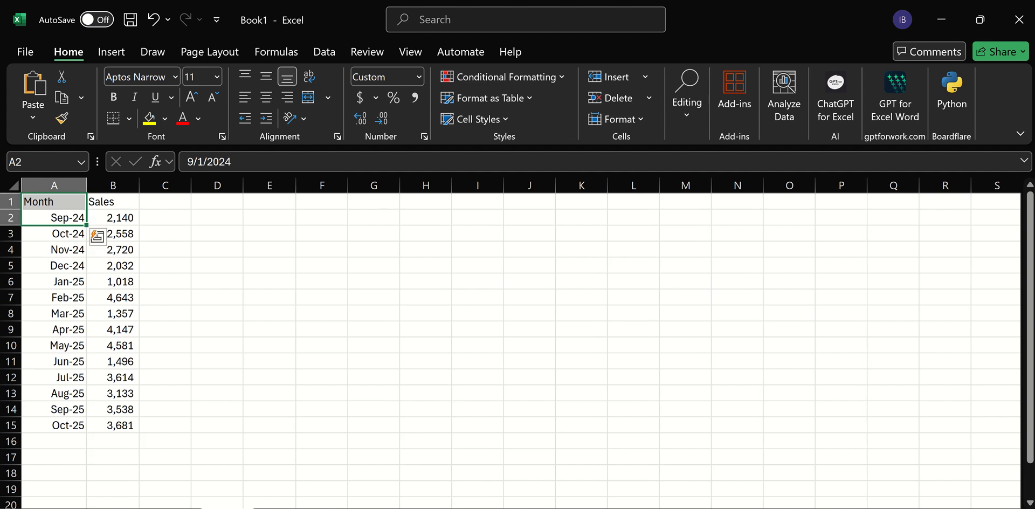
Extend the source data with a Nov-25 month and sales of 3700.
left_click(72, 425)
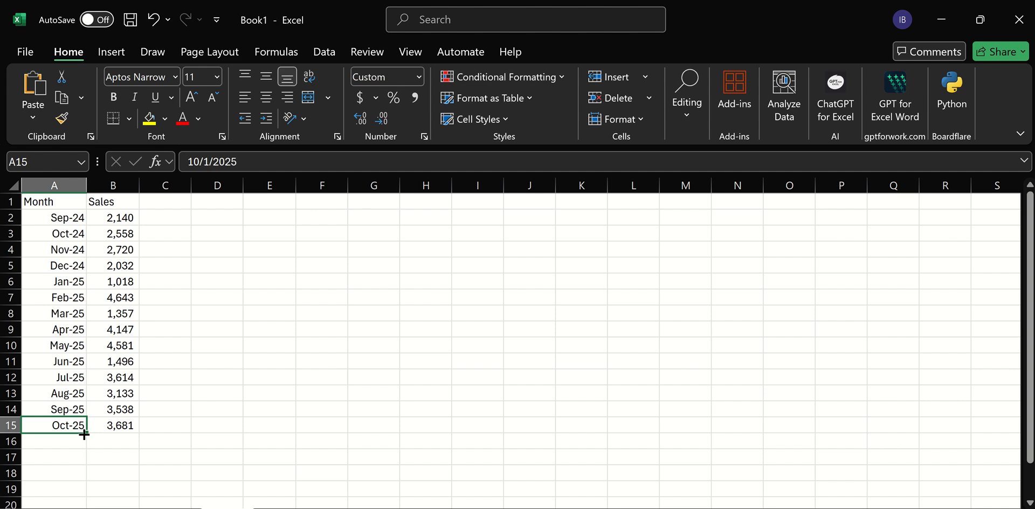
left_click_drag(83, 433, 82, 444)
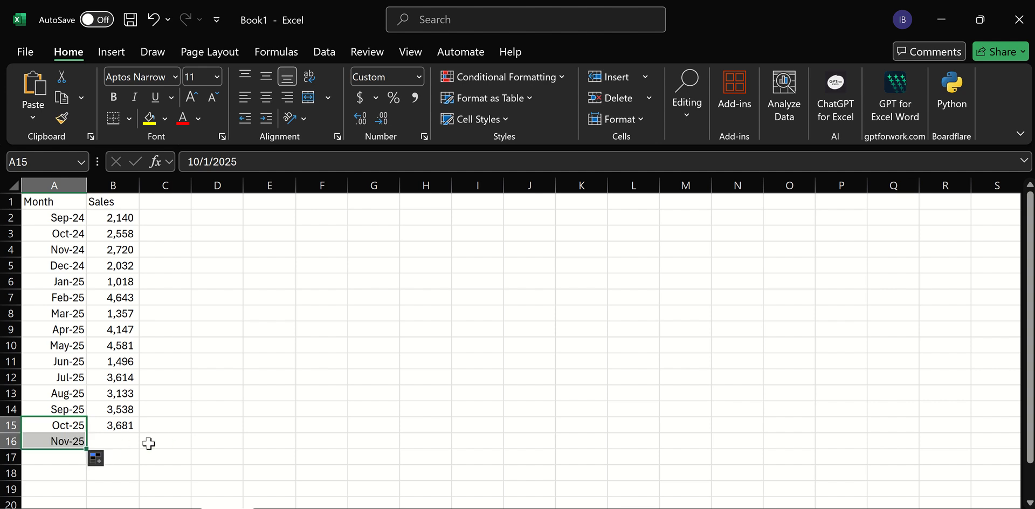
left_click(123, 443)
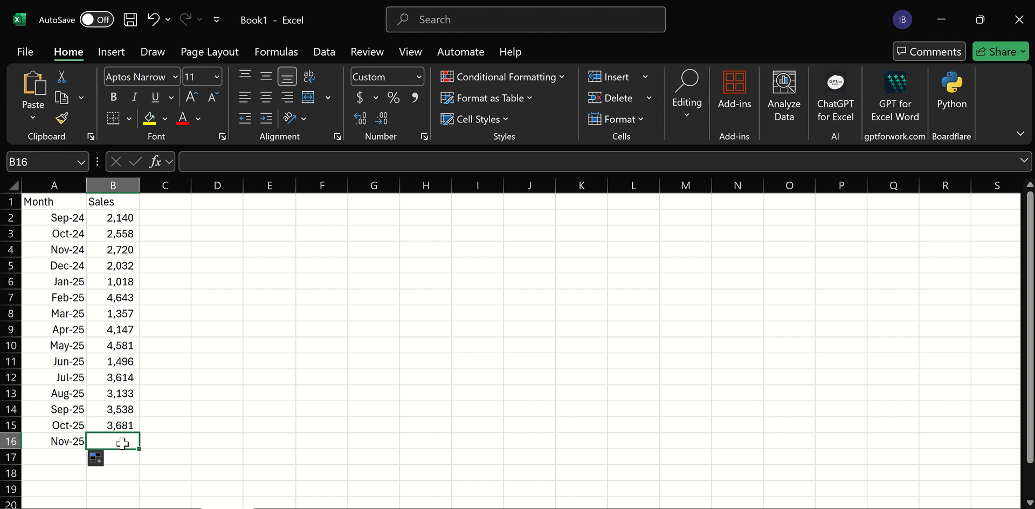
type("3700")
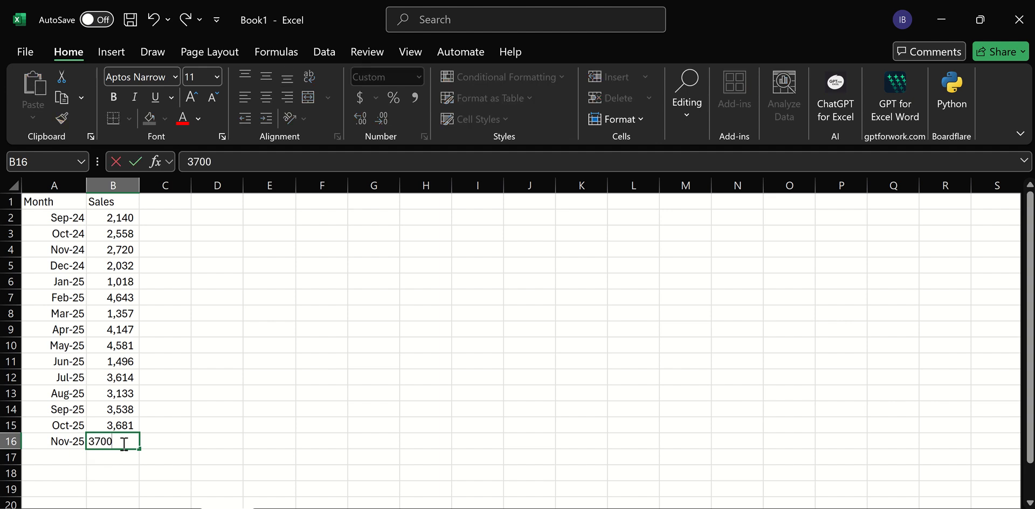
left_click(309, 424)
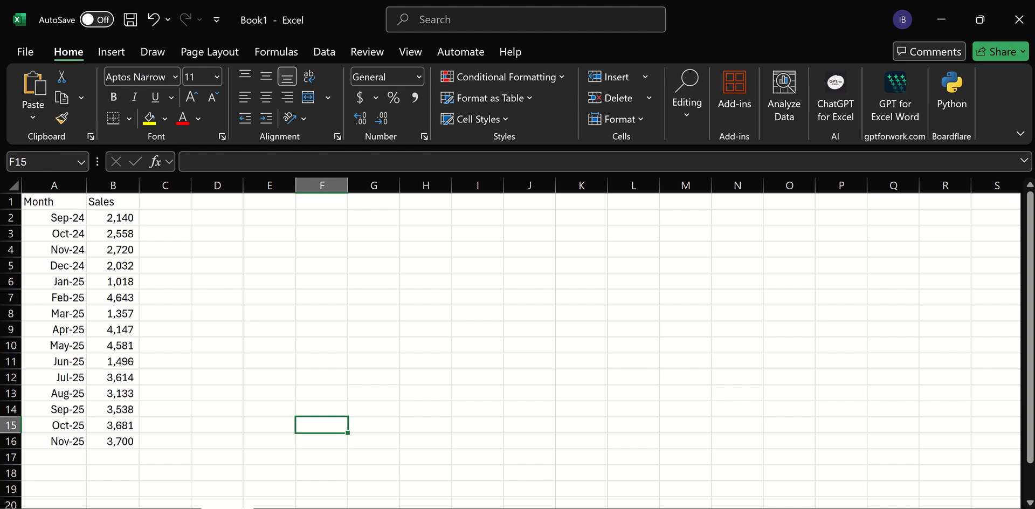
Undo the two additions to the source data.
left_click(283, 508)
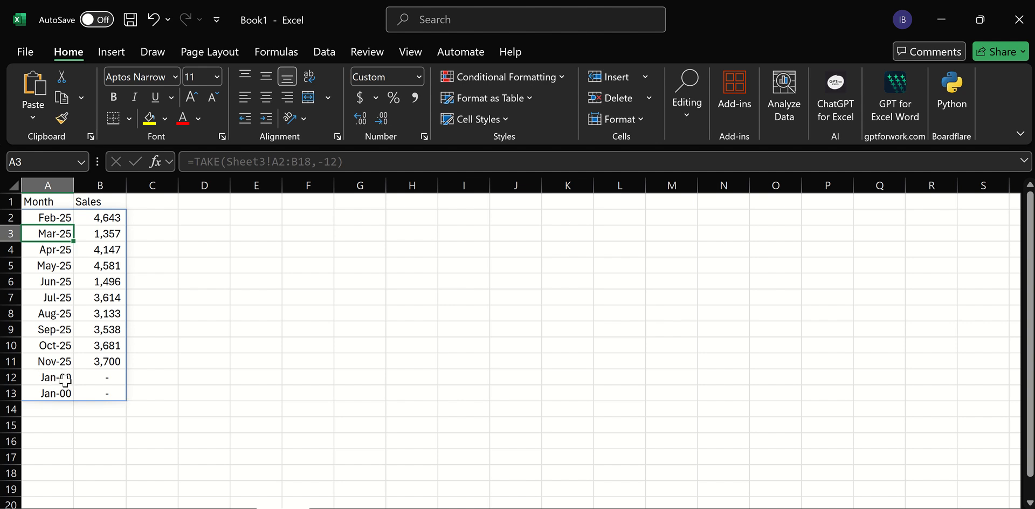
key("ctrl+z")
key("ctrl+z")
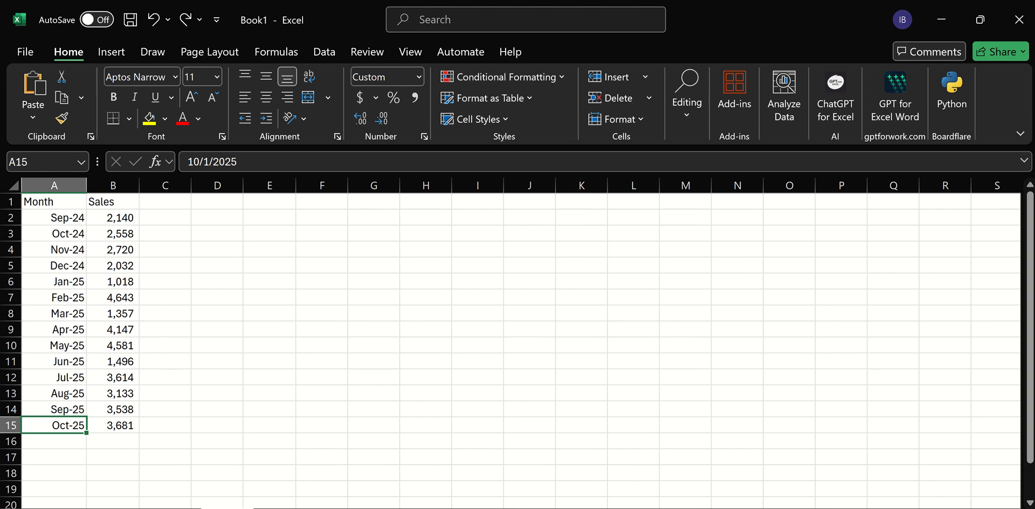
On the Month and Sales sheet, change the TAKE array to the trim reference Sheet3!A2:.B18.
key("ctrl+Page_Down")
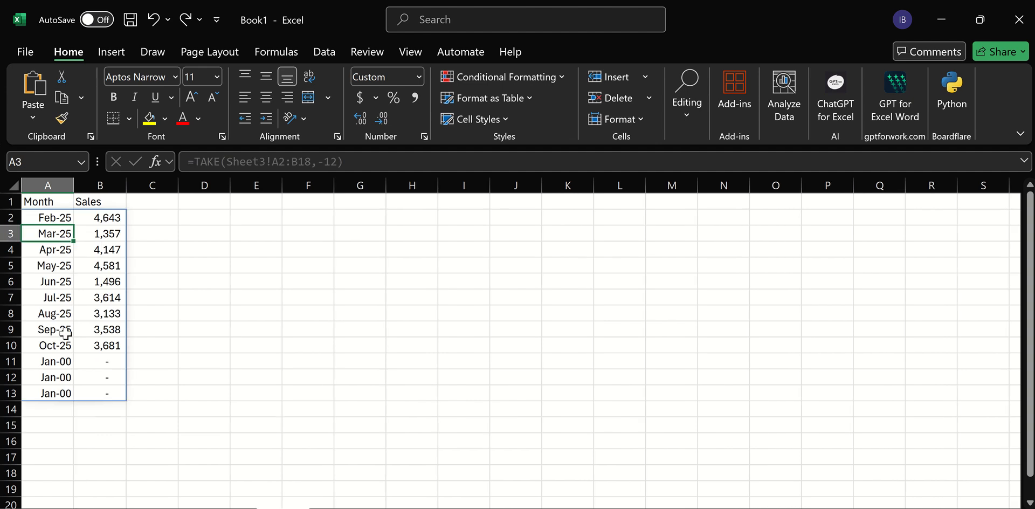
left_click(59, 216)
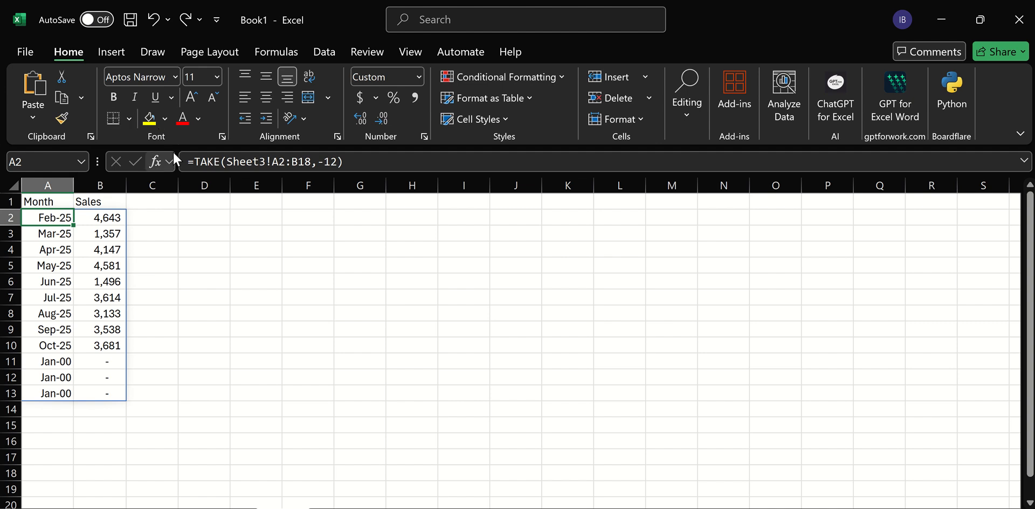
left_click(295, 162)
type(".")
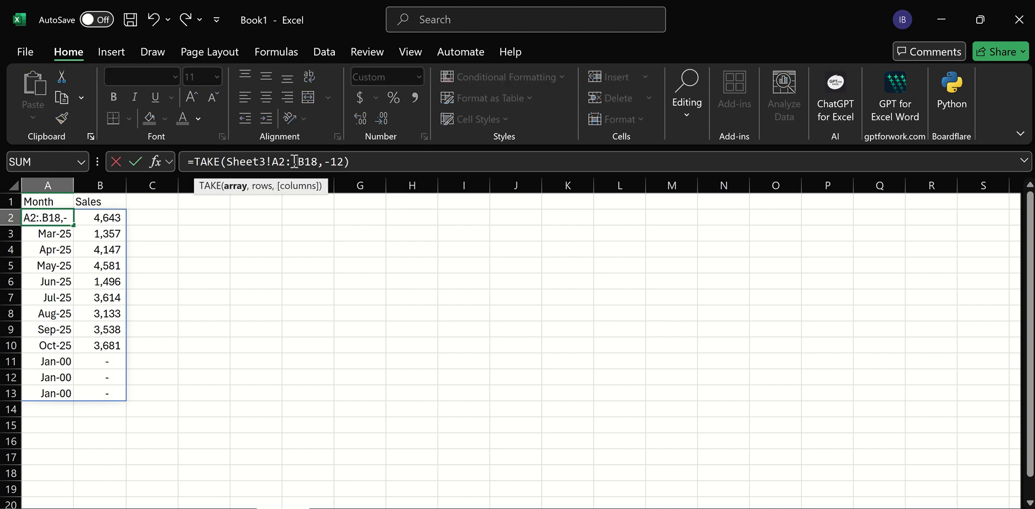
key("Return")
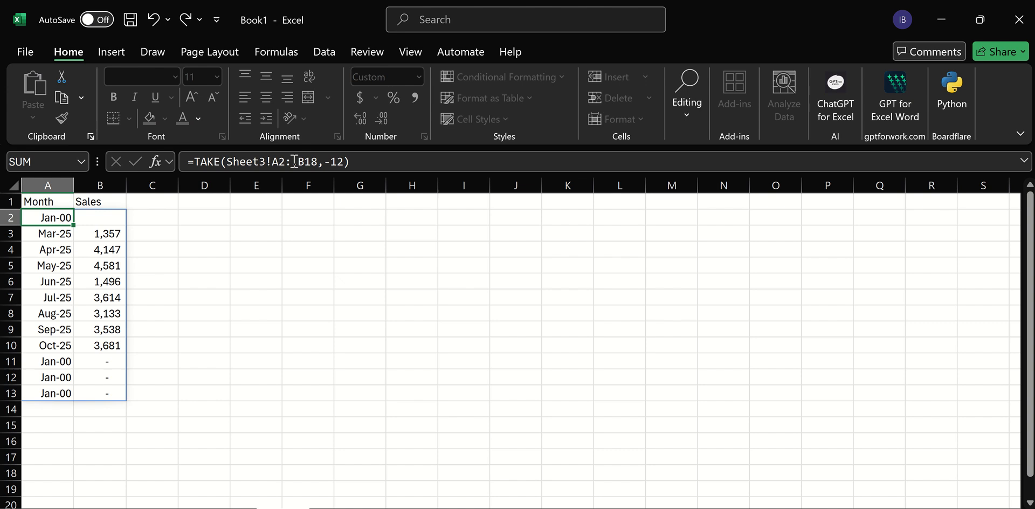
Insert the recommended Scatter chart for the Month and Sales list.
left_click(156, 426)
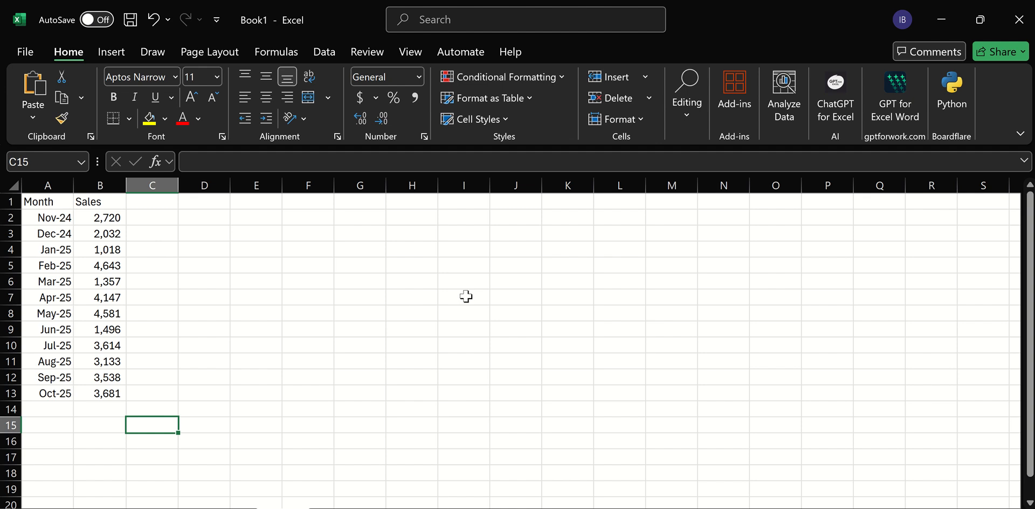
left_click(56, 220)
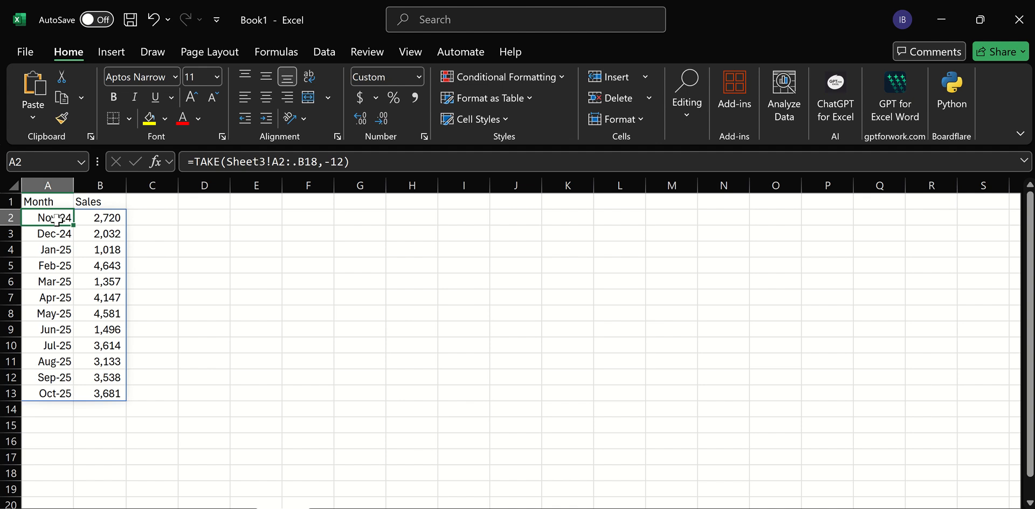
left_click(47, 204)
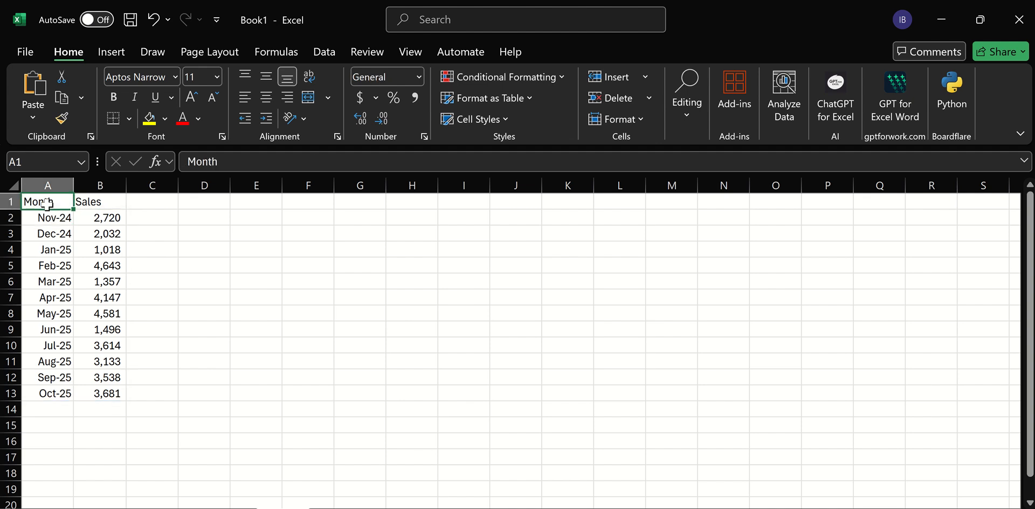
left_click(113, 54)
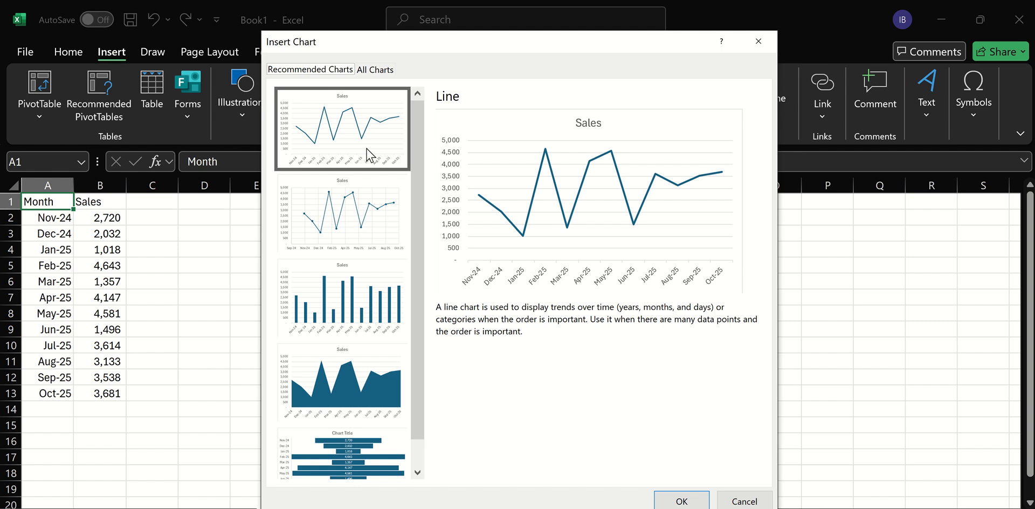
left_click(364, 197)
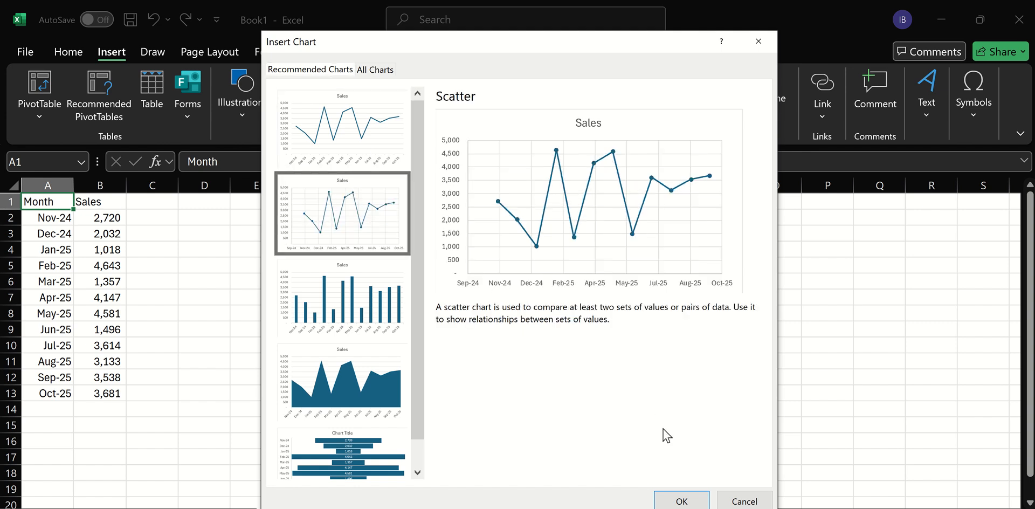
left_click(682, 496)
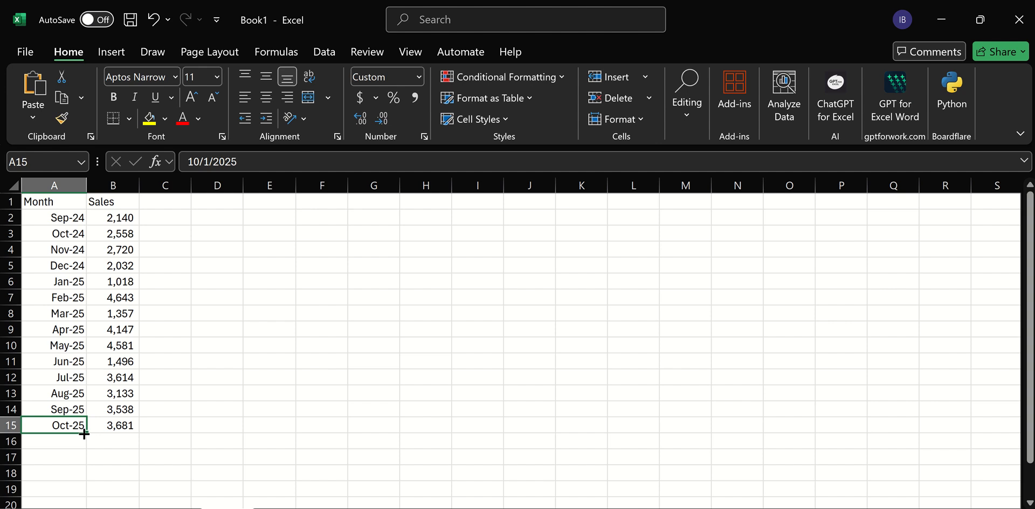
In the source data, fill months down to Jan-26 and enter sales of 4500, 4000 and 5000 for Nov-25 to Jan-26.
left_click_drag(84, 434, 76, 483)
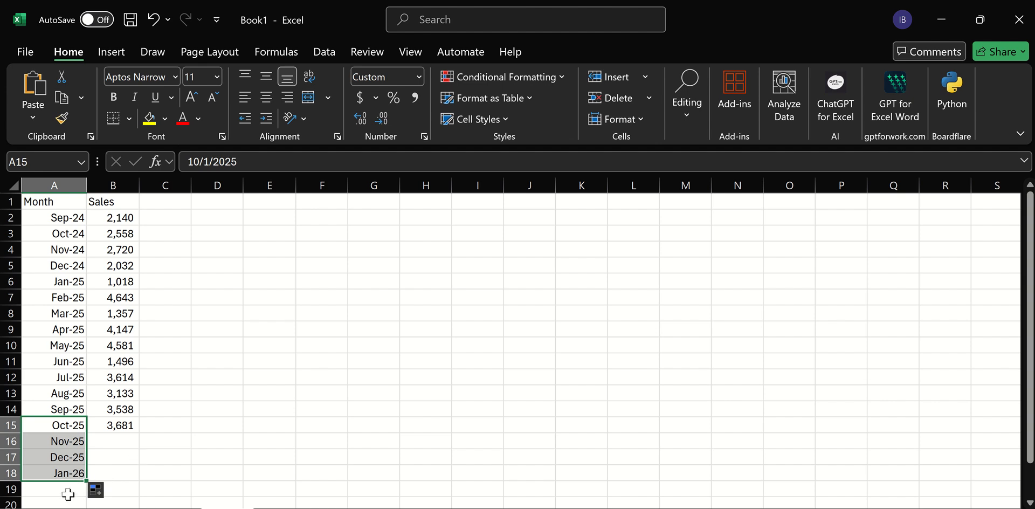
left_click(124, 439)
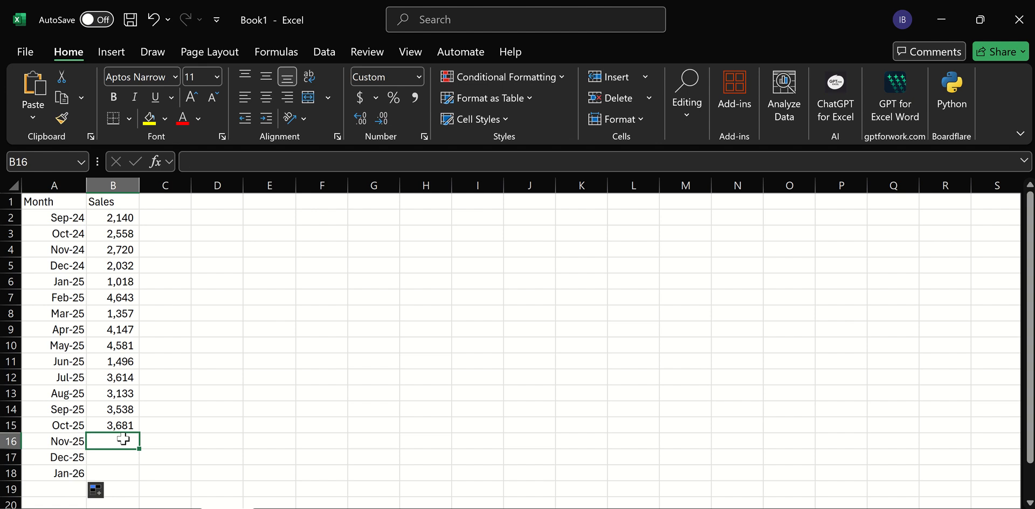
type("4500")
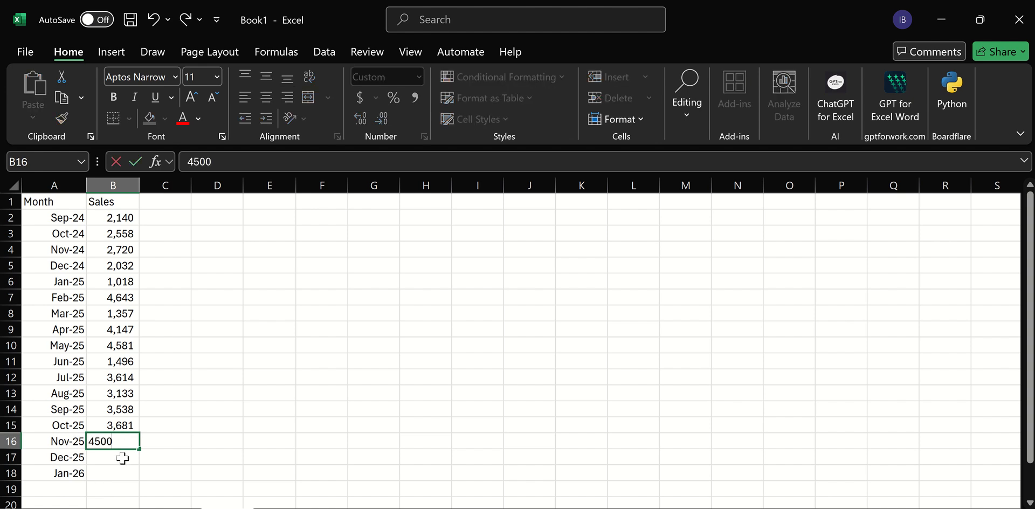
key("Return")
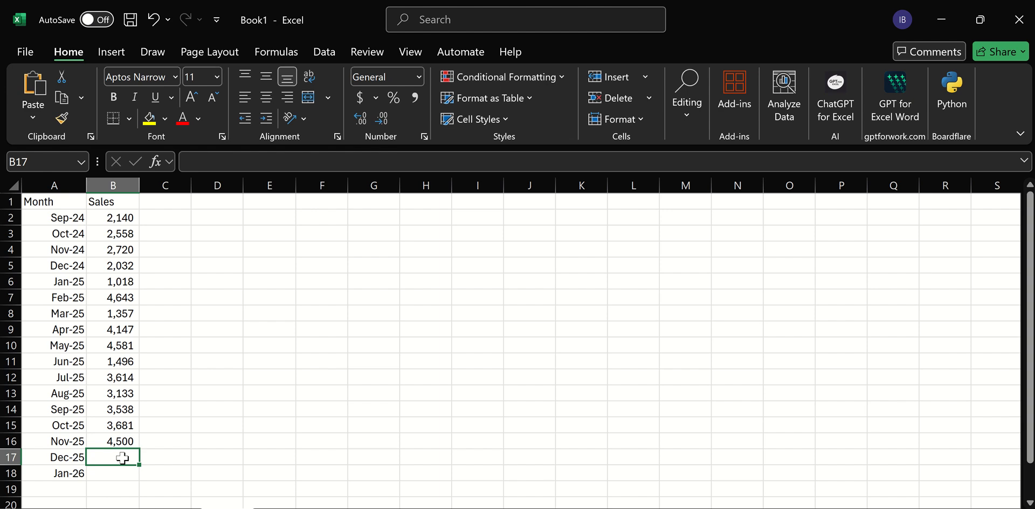
type("4000")
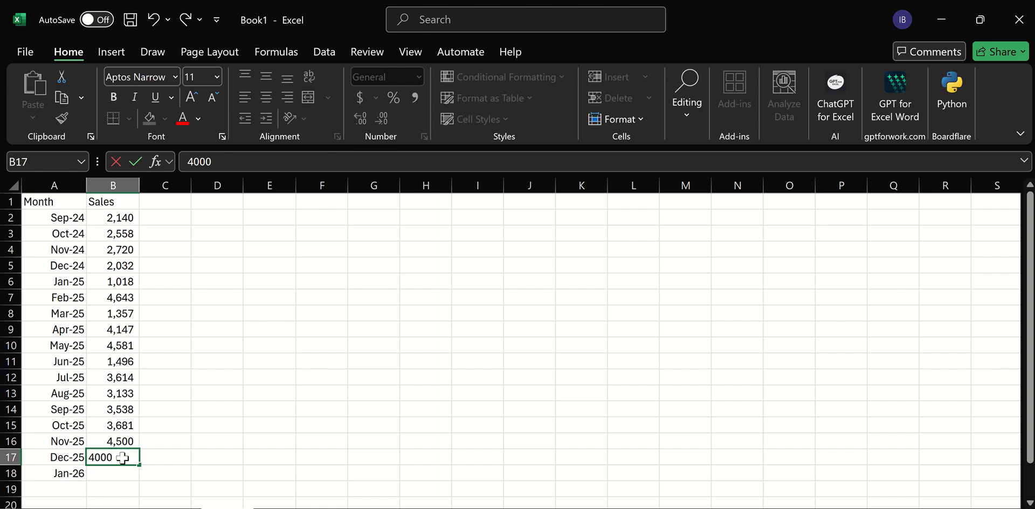
key("Return")
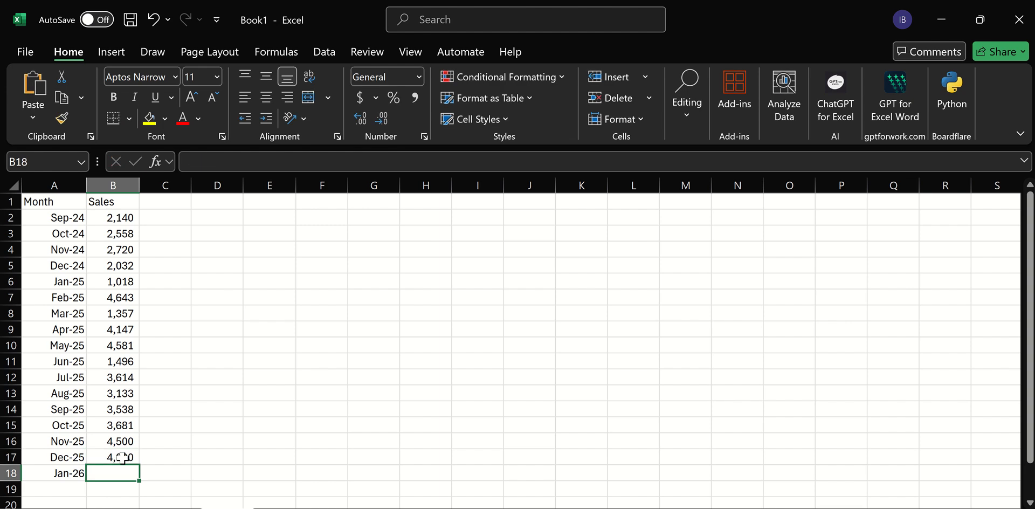
type("5000")
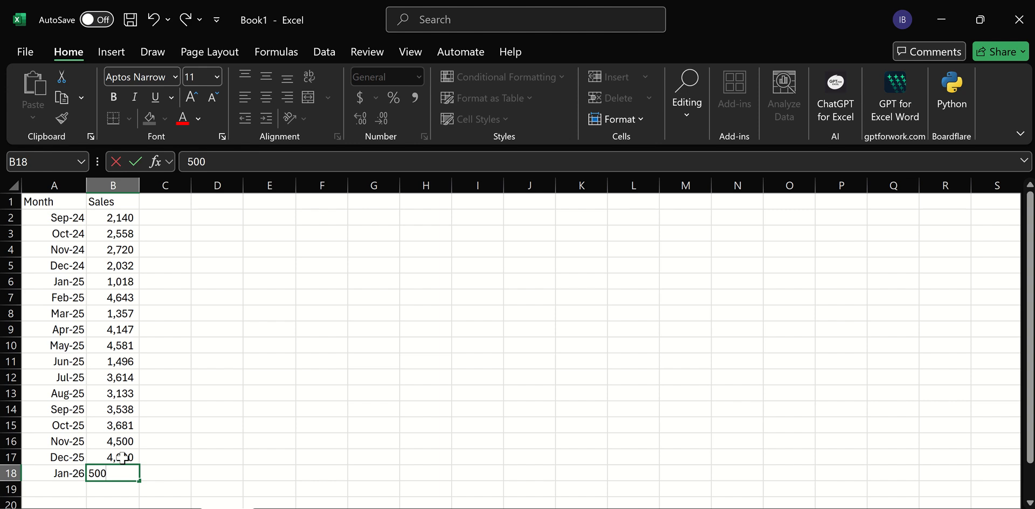
left_click(295, 431)
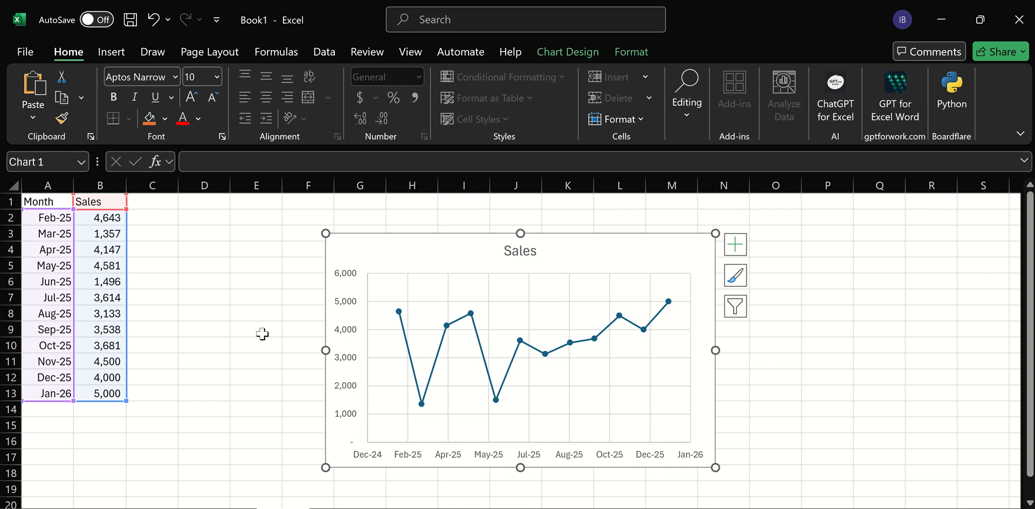
mouse_move(604, 17)
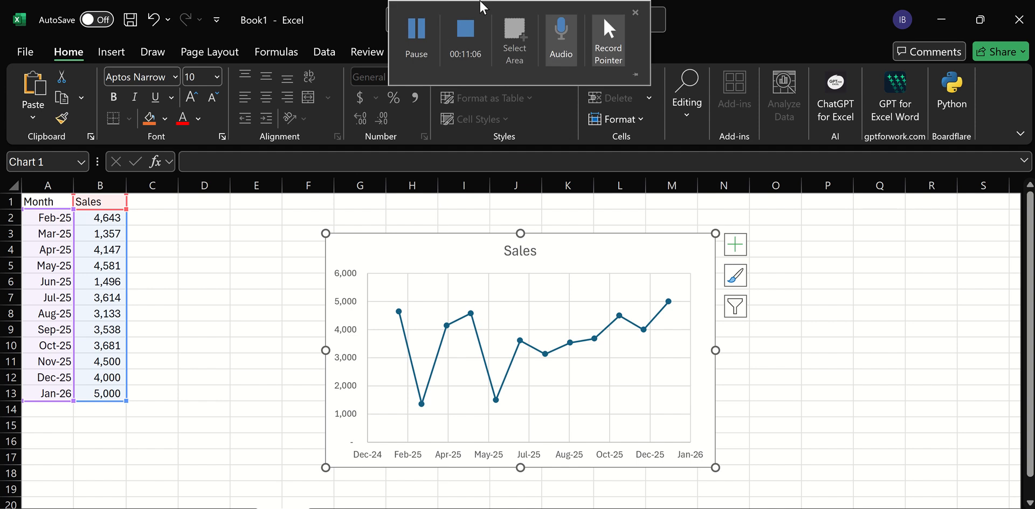